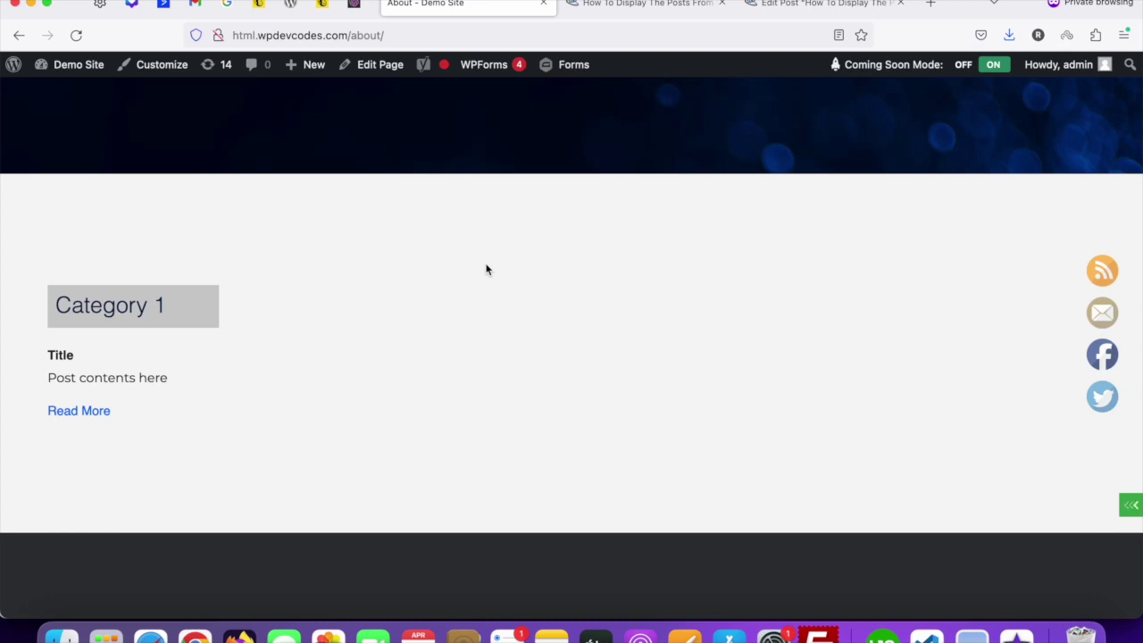
- Scroll the live About page and examine the Category 1 heading
scroll(523, 224, up, 5)
scroll(506, 220, down, 3)
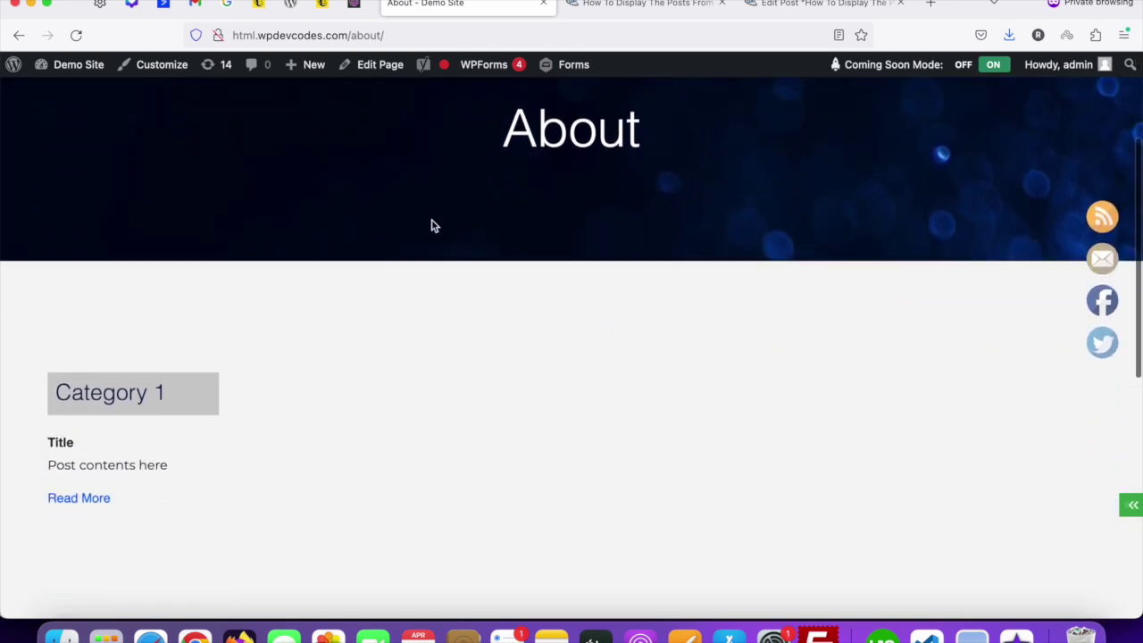
scroll(431, 226, down, 1)
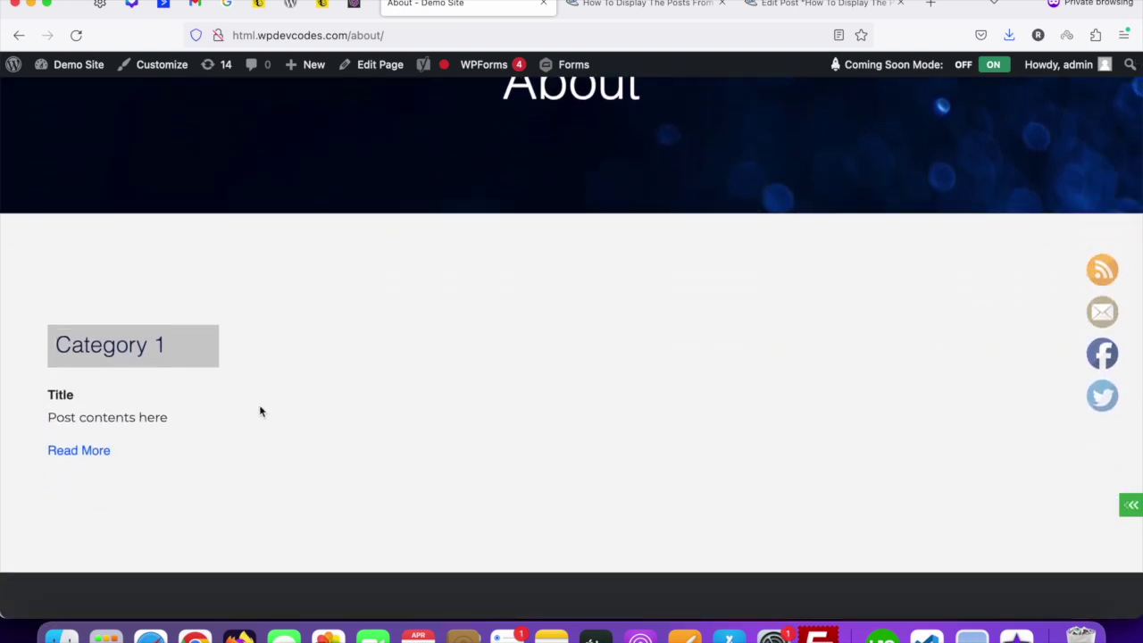
scroll(268, 393, down, 1)
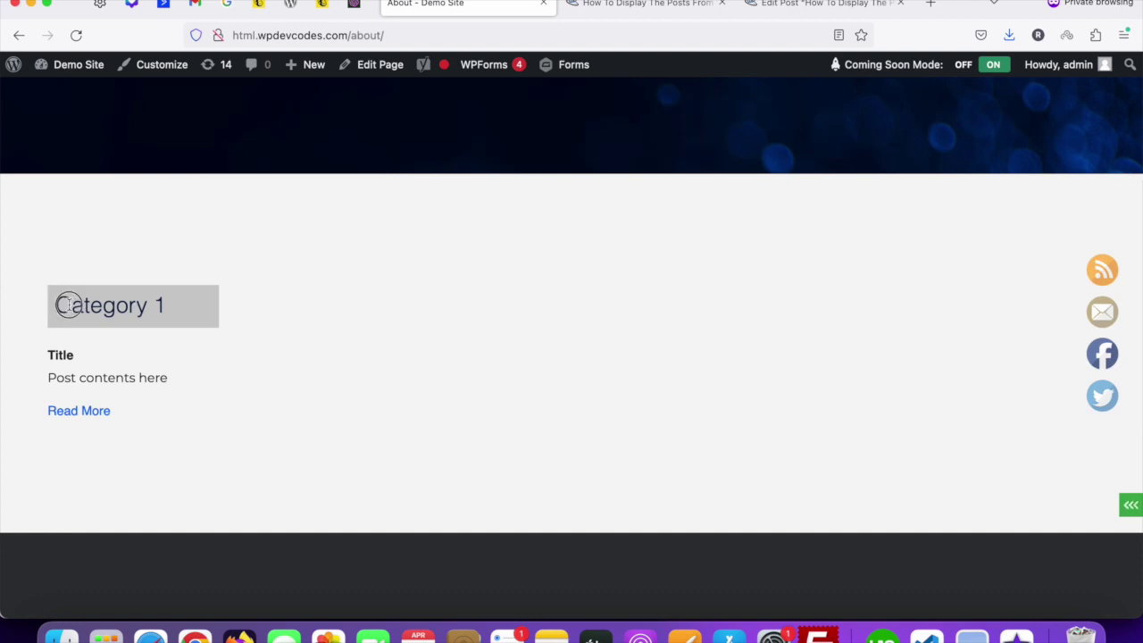
drag(56, 305, 205, 327)
click(141, 311)
drag(46, 302, 202, 309)
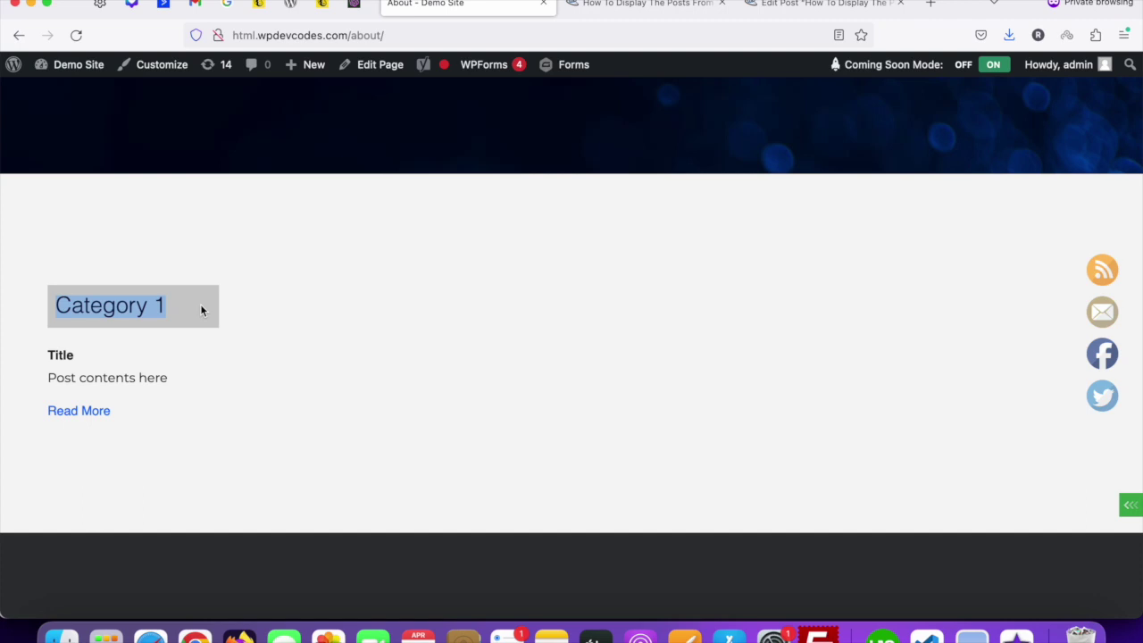
click(201, 309)
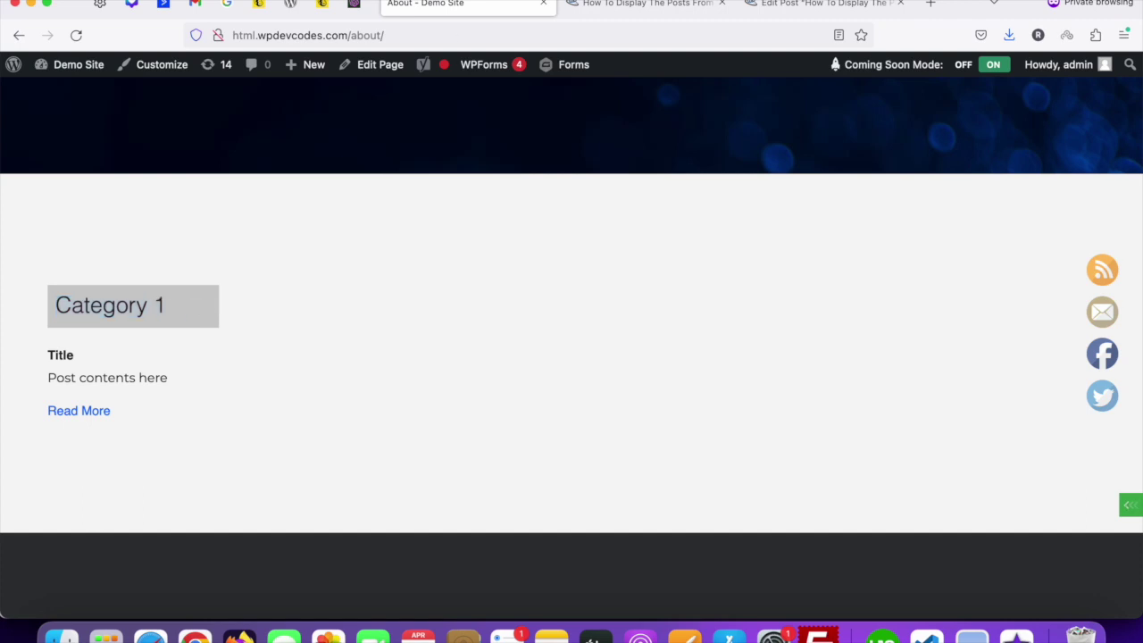
- Open the About page's Edit Page link in a new tab and switch to that editor
right_click(375, 67)
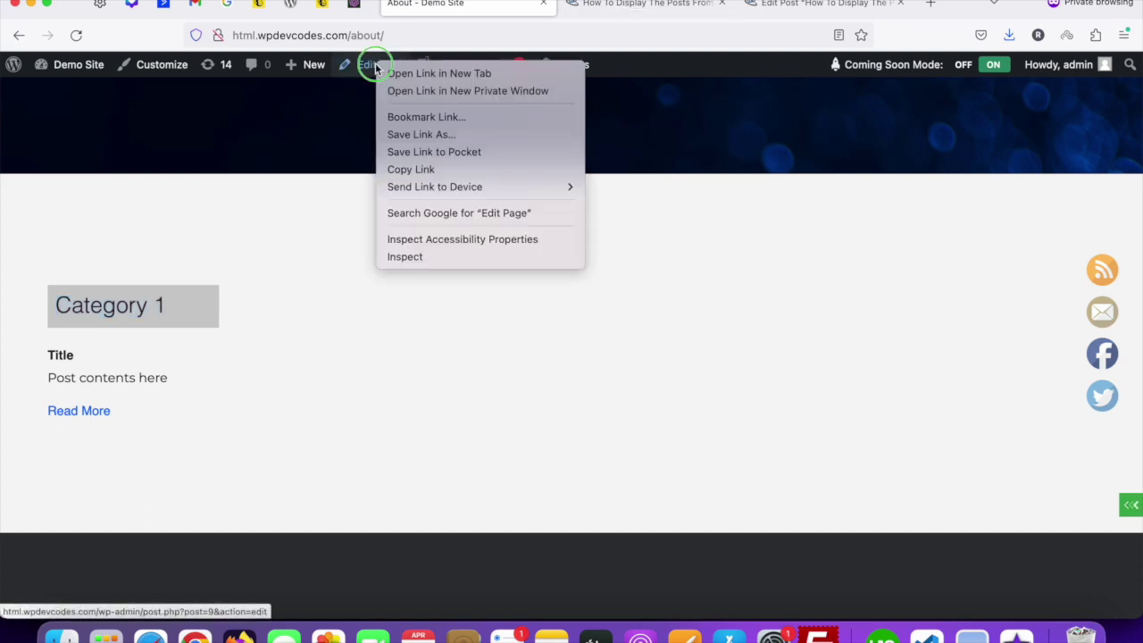
click(398, 73)
click(582, 4)
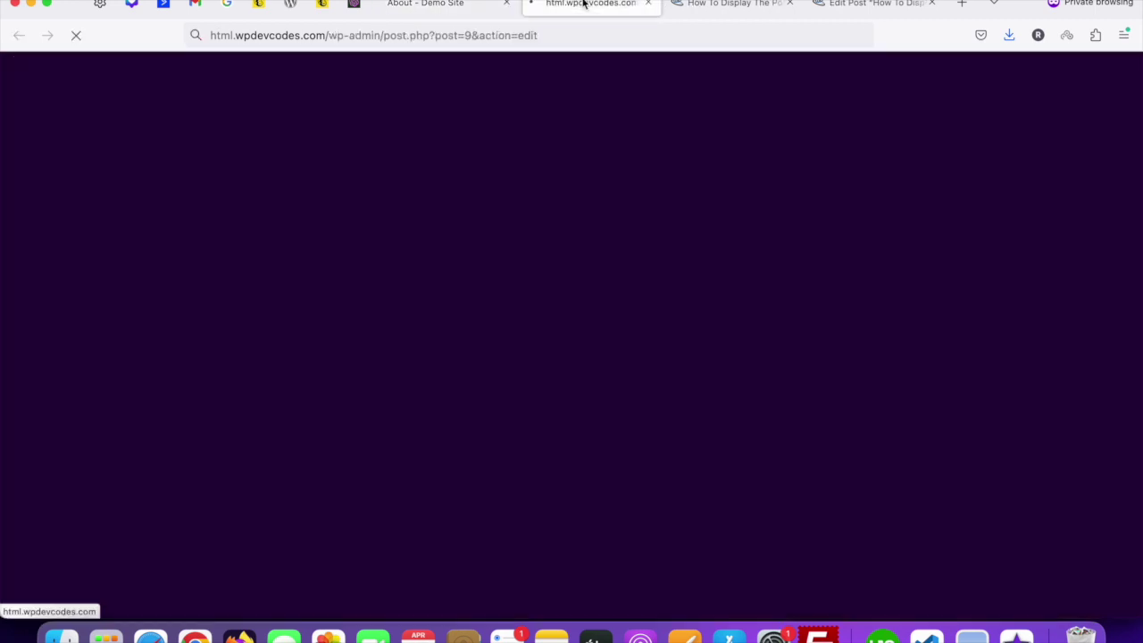
click(461, 4)
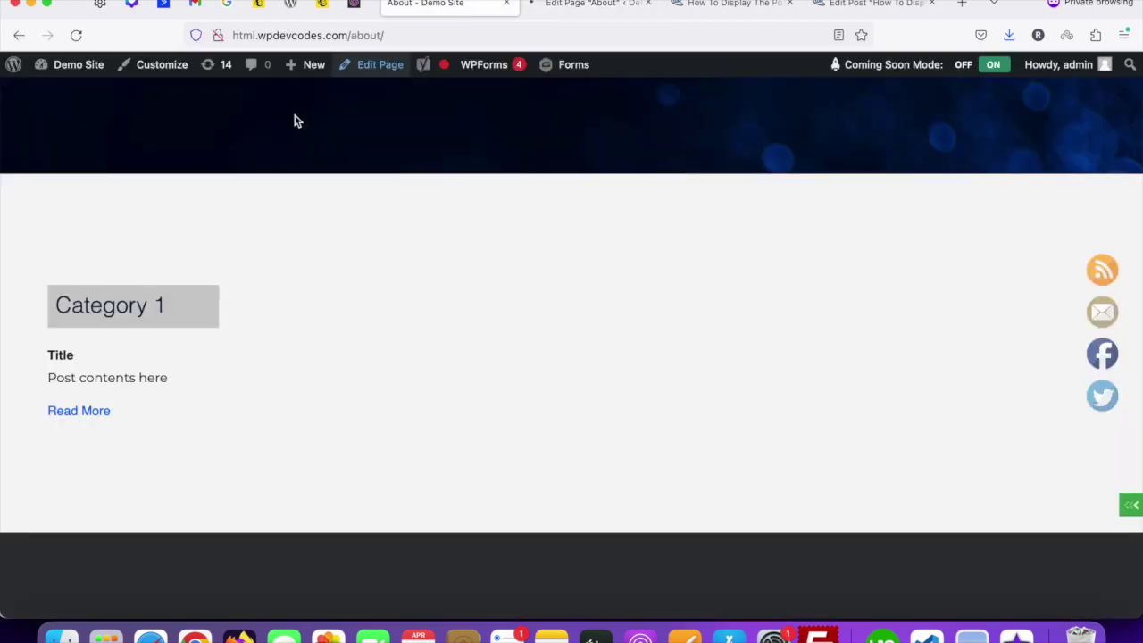
click(568, 4)
click(449, 5)
click(593, 13)
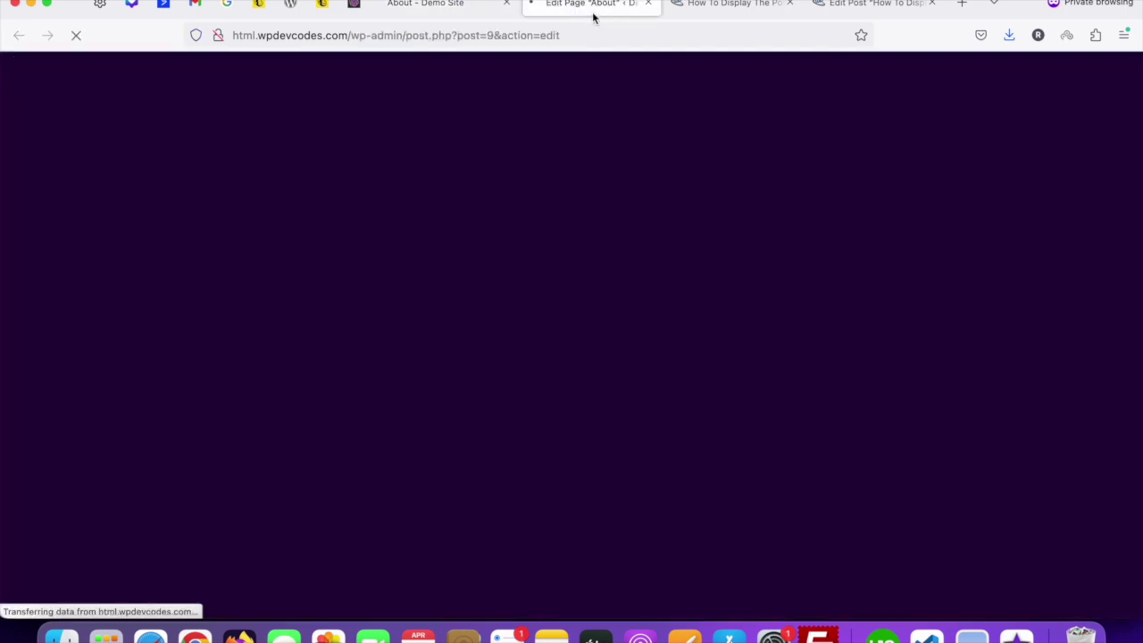
click(423, 7)
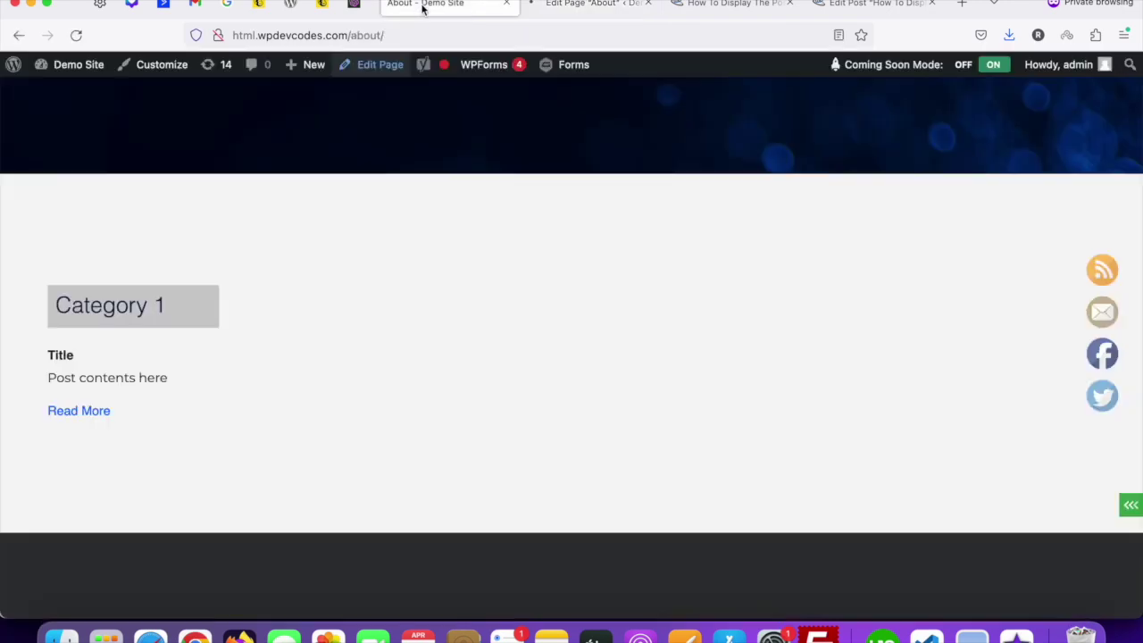
click(576, 5)
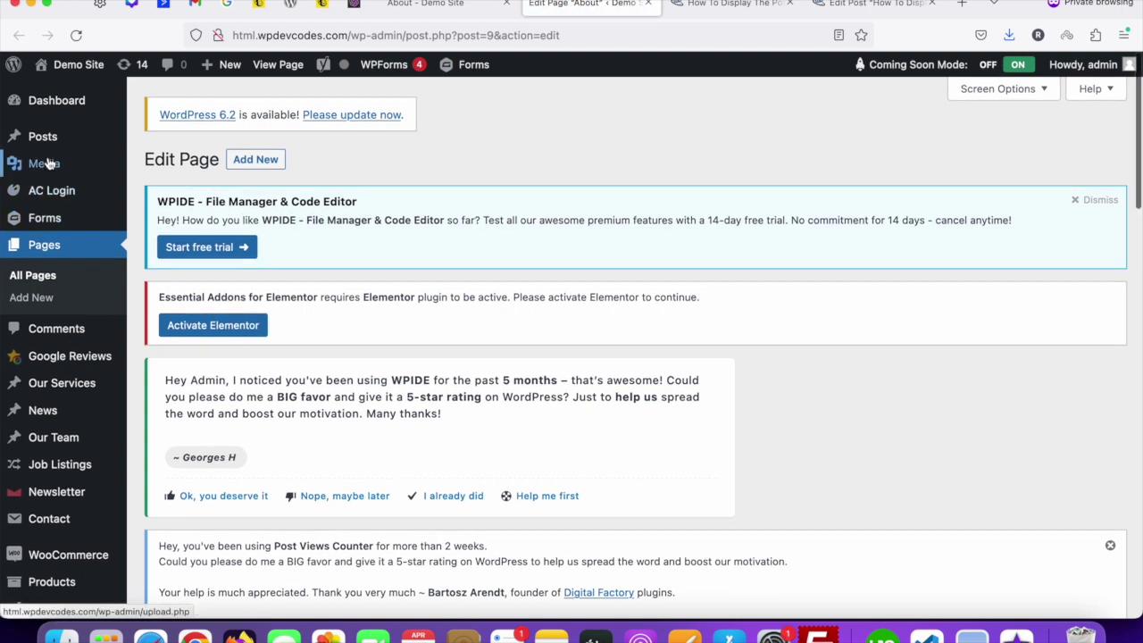
- Go to Posts > Categories and scroll to the table of Category 1, 2, 3 and Uncategorized
mouse_move(45, 141)
click(163, 186)
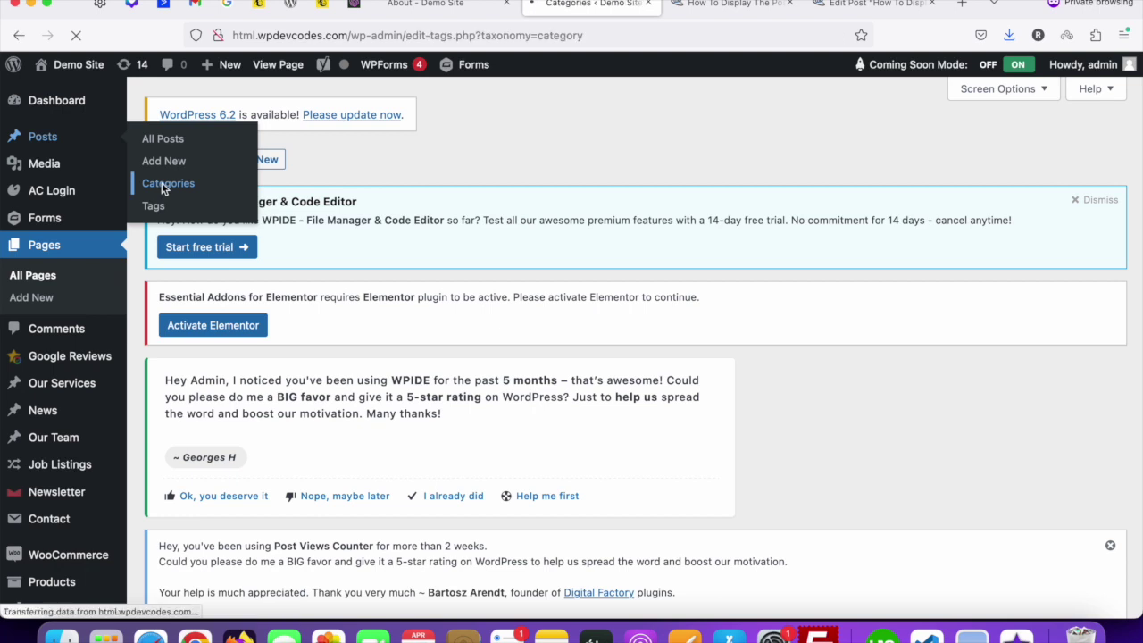
scroll(363, 324, down, 10)
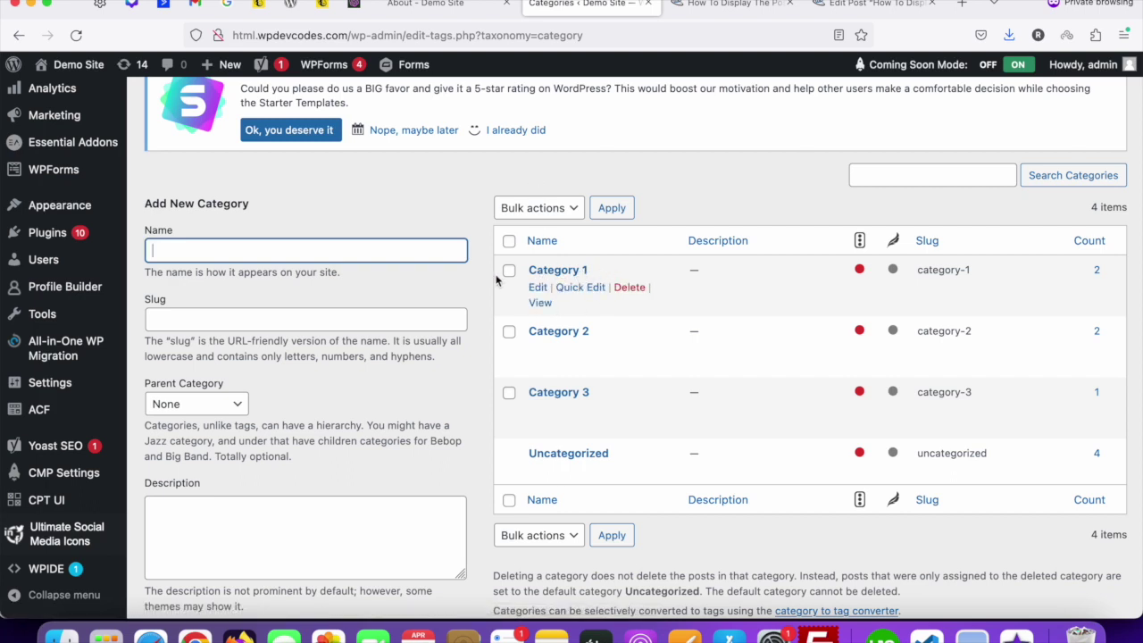
- Scroll through the live About page to check its current content
click(438, 5)
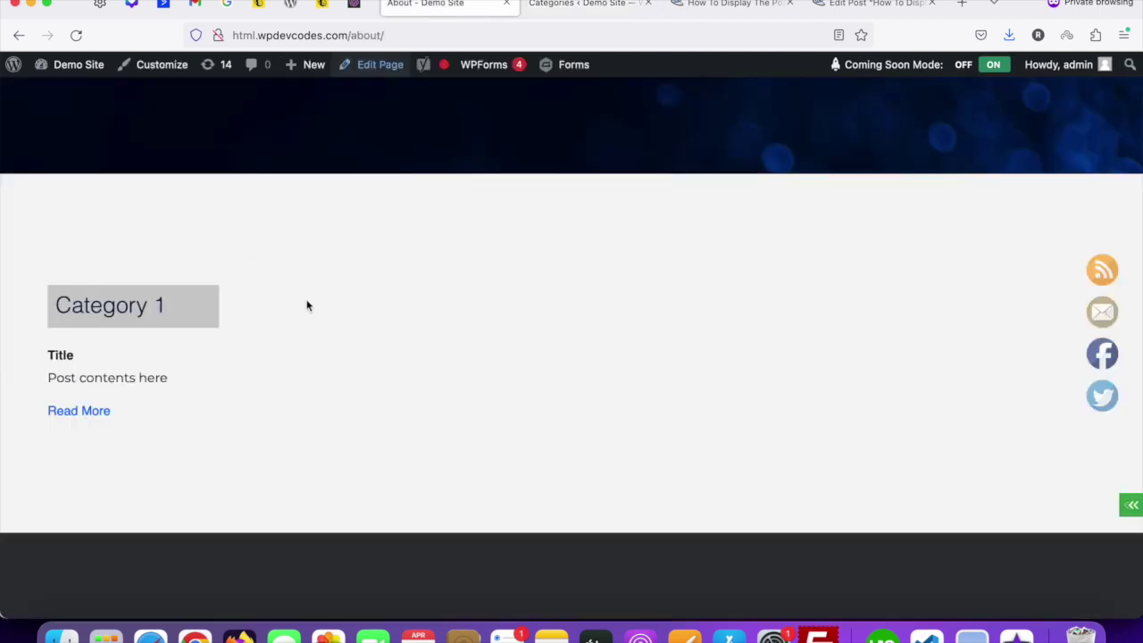
scroll(306, 305, down, 3)
scroll(306, 306, up, 5)
scroll(306, 305, down, 3)
scroll(307, 306, down, 1)
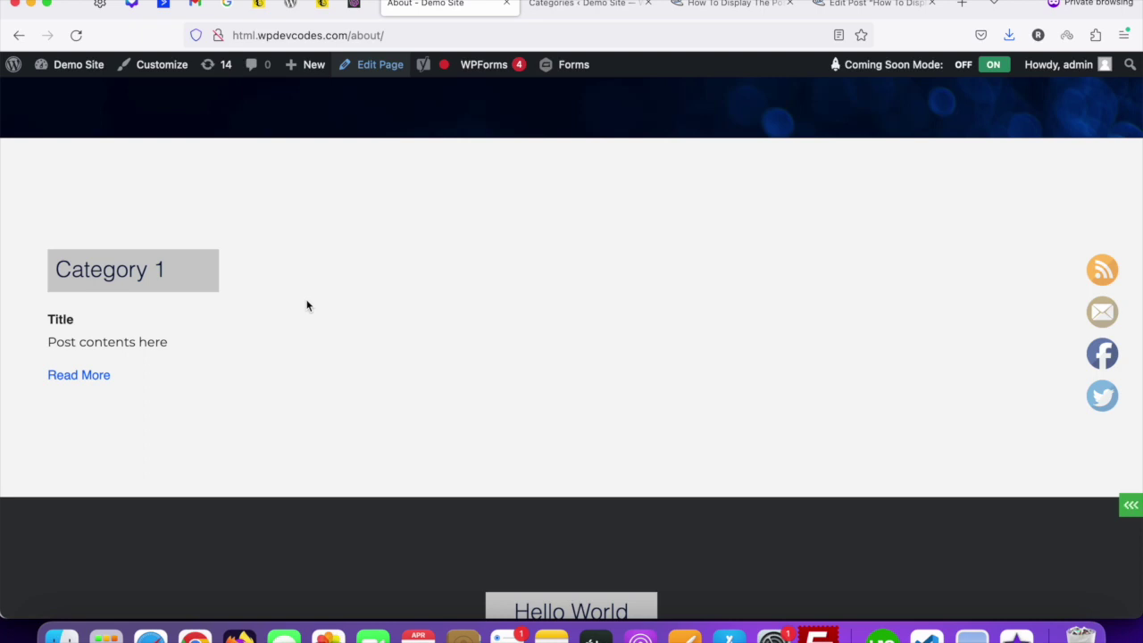
- Study the opening lines of the tutorial's WP_Query category loop example
click(728, 5)
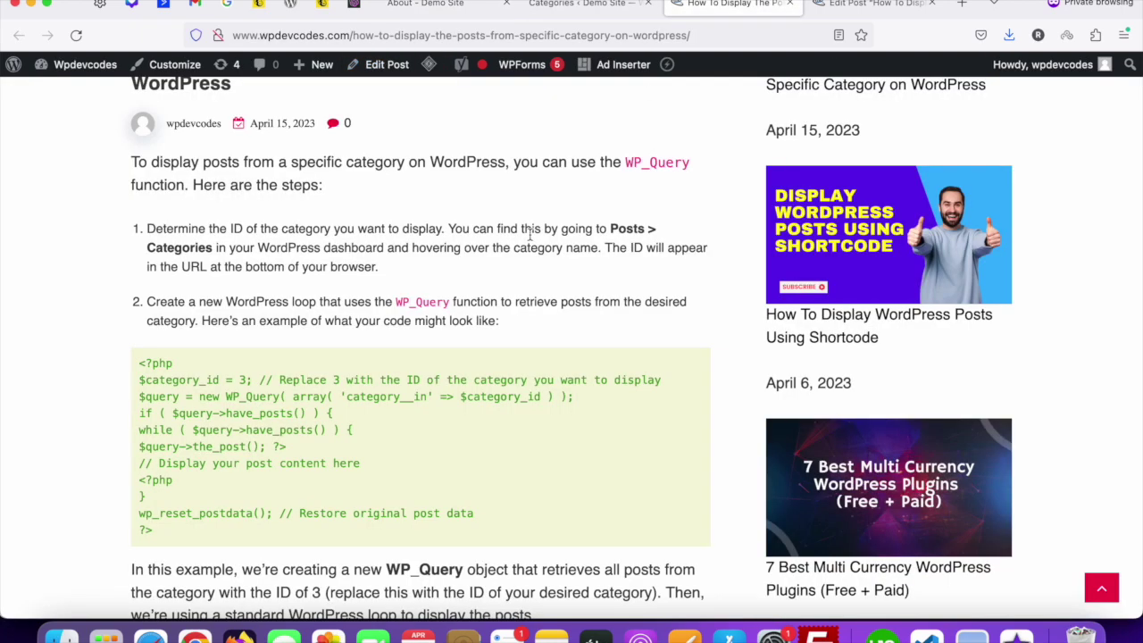
scroll(528, 234, down, 3)
scroll(529, 239, down, 1)
scroll(211, 228, up, 2)
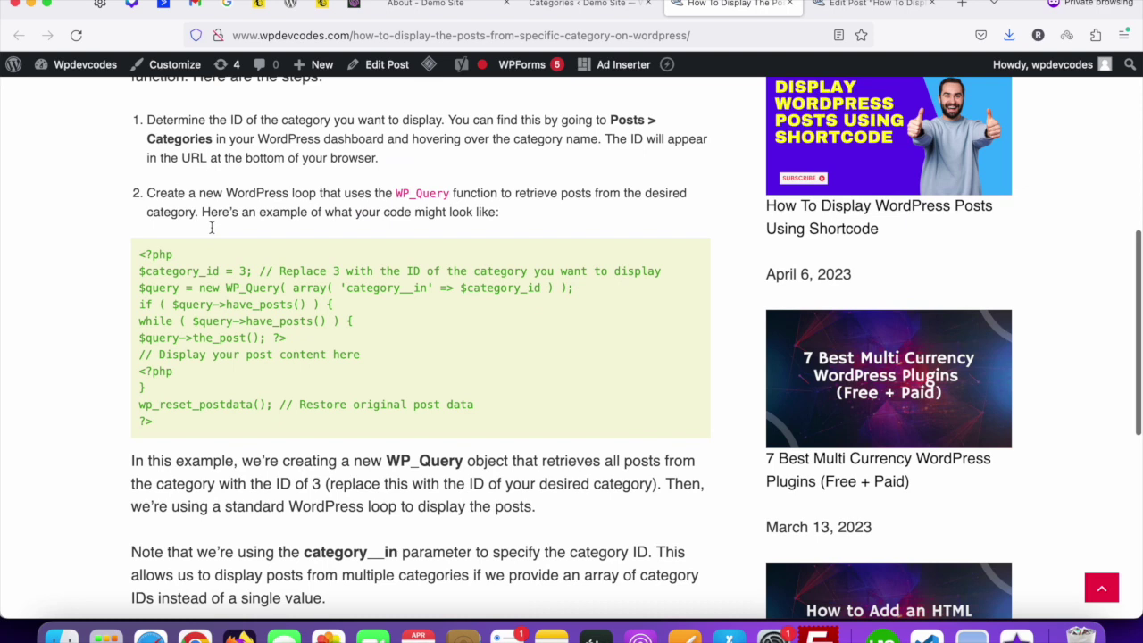
drag(138, 284, 288, 365)
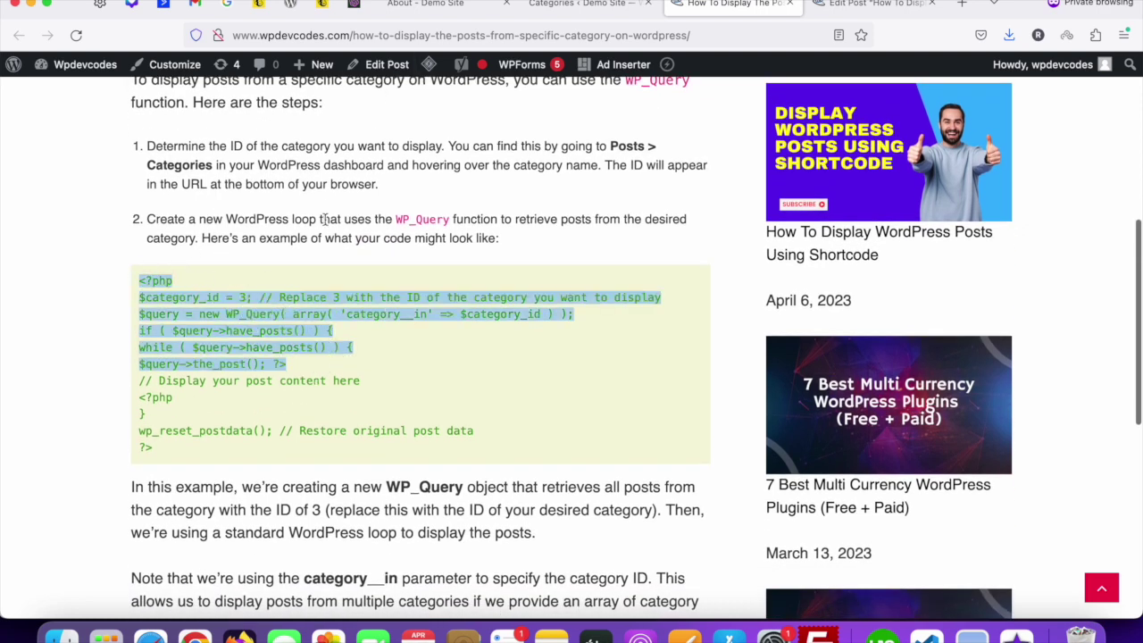
click(196, 361)
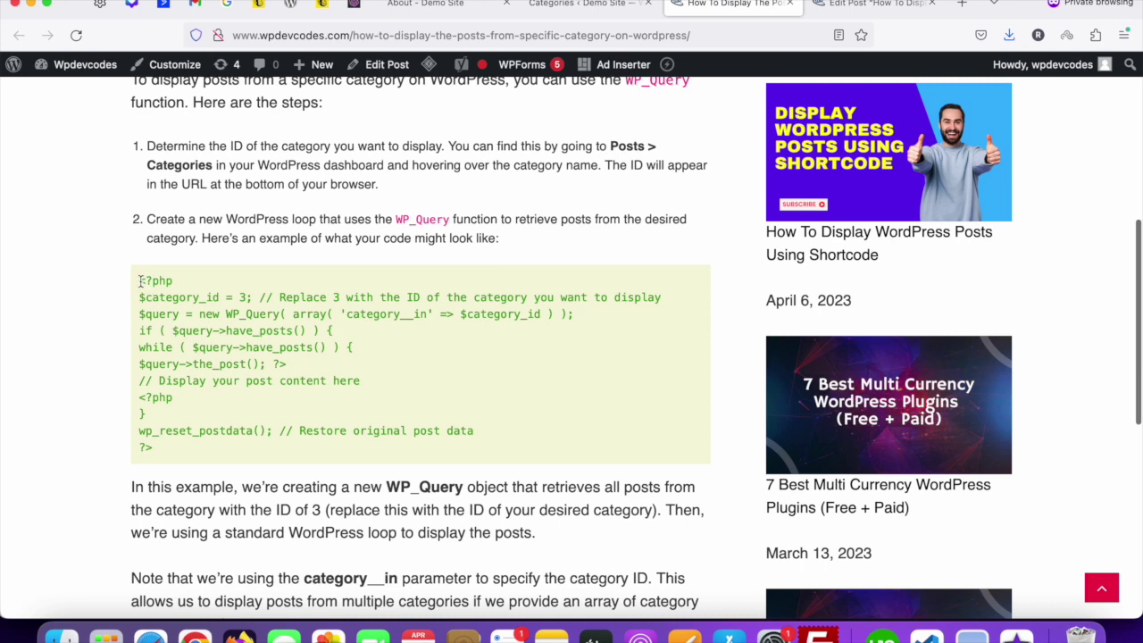
drag(140, 282, 297, 361)
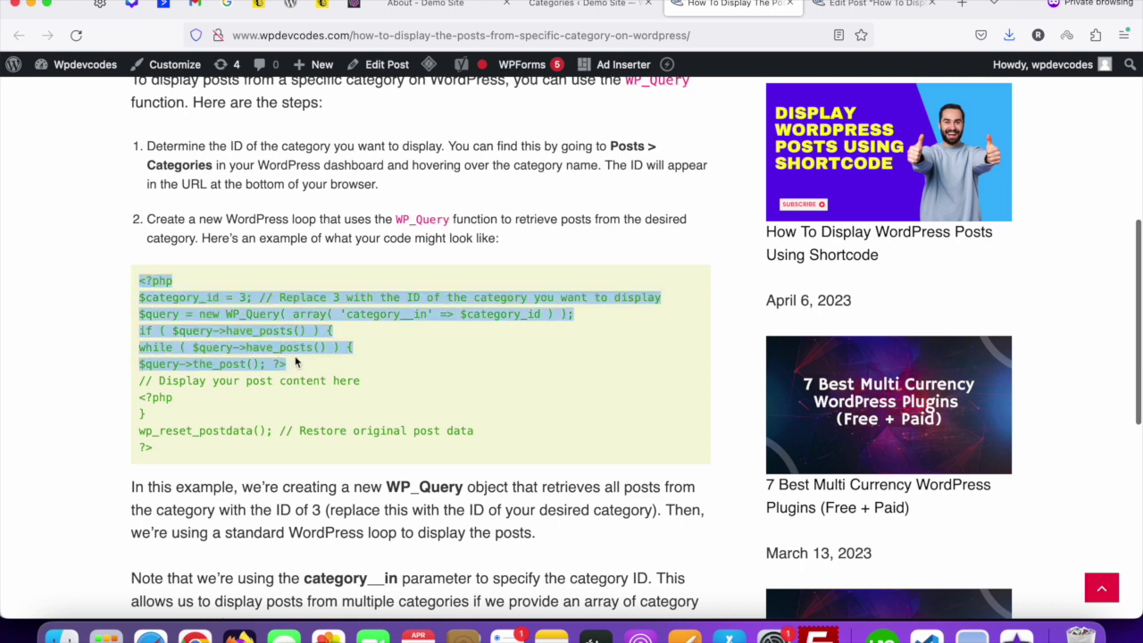
click(286, 317)
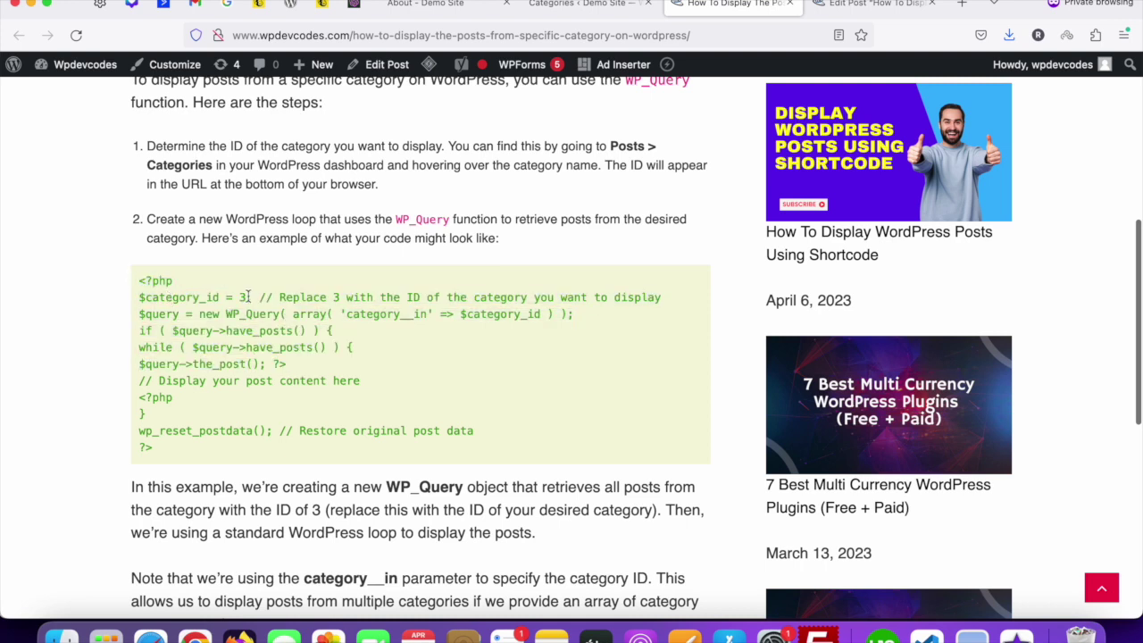
- Study the loop's content placeholder comment and closing code through the final ?>
drag(140, 382, 374, 386)
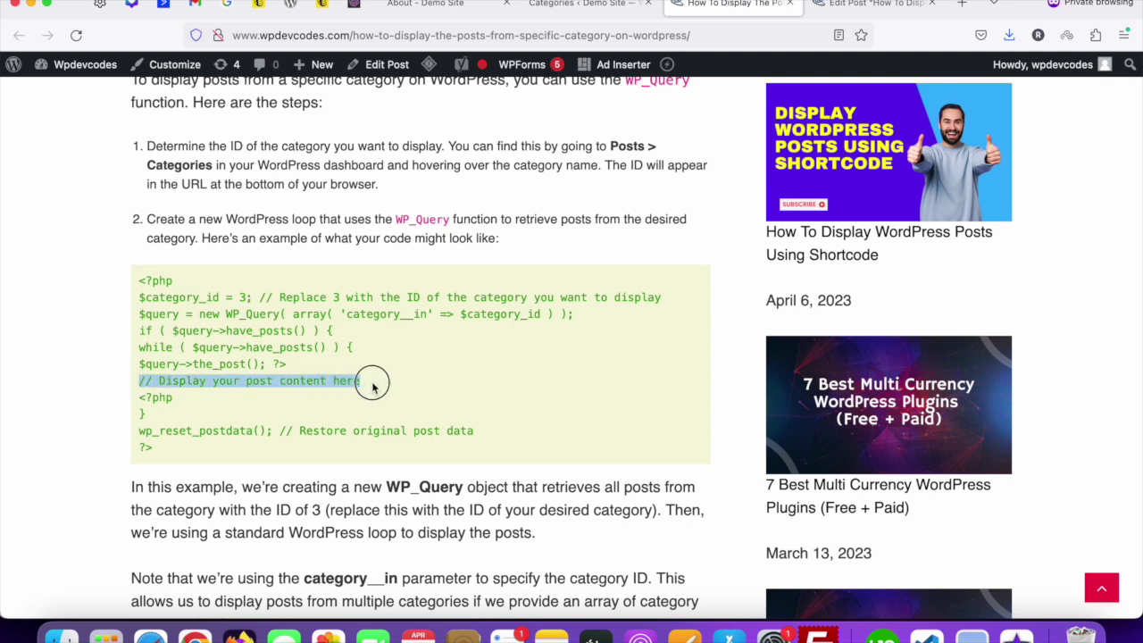
click(372, 386)
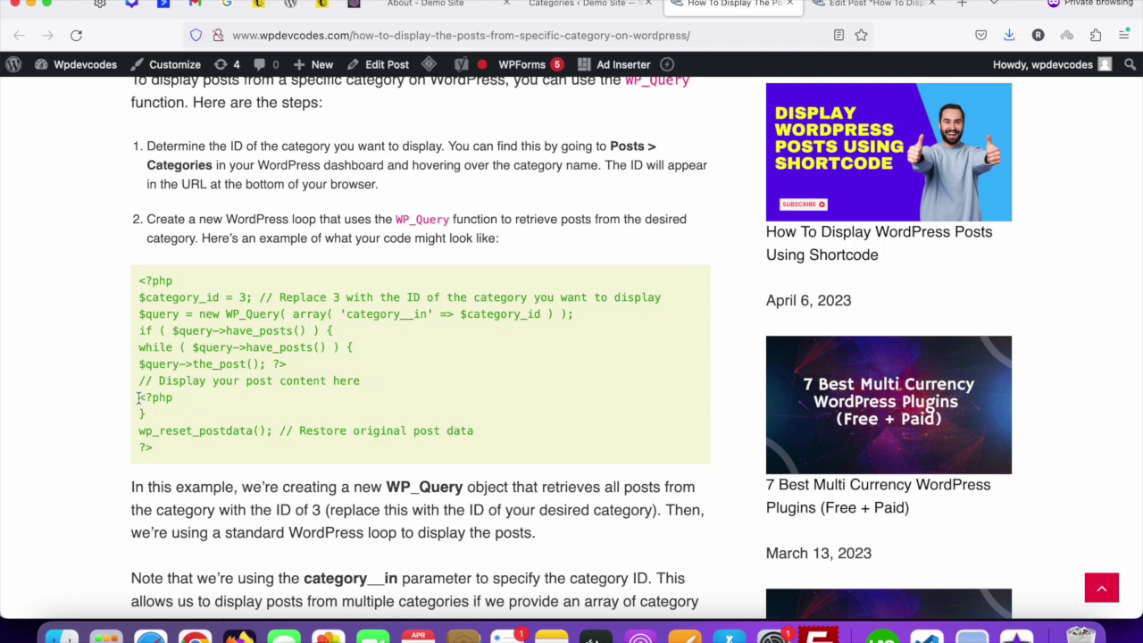
drag(140, 397, 162, 436)
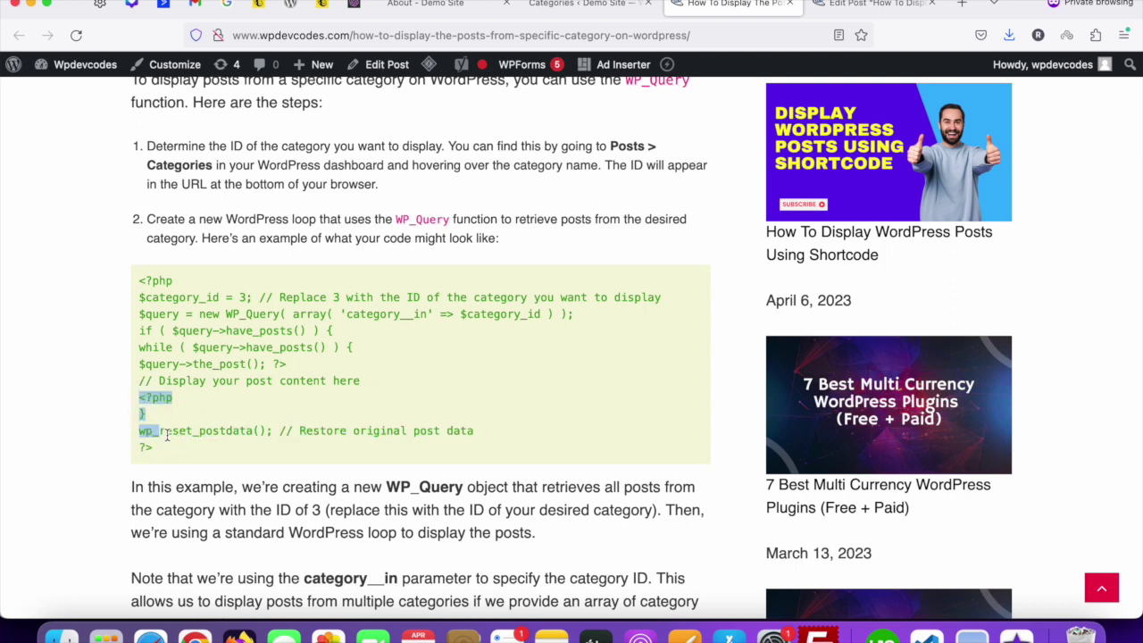
click(178, 444)
drag(138, 400, 165, 446)
click(206, 411)
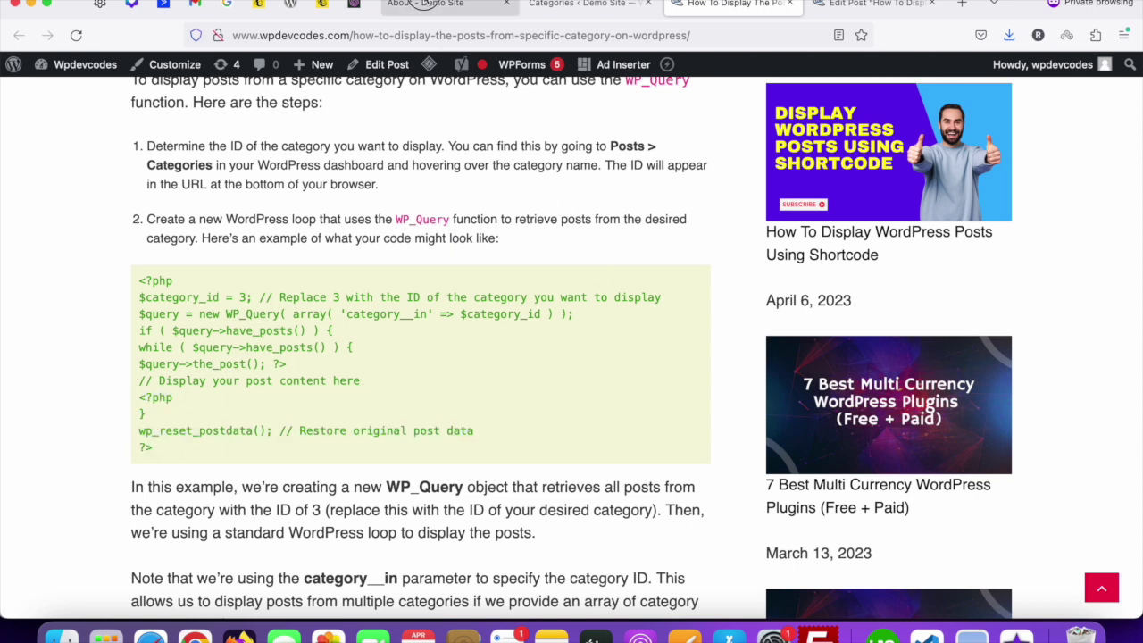
click(426, 5)
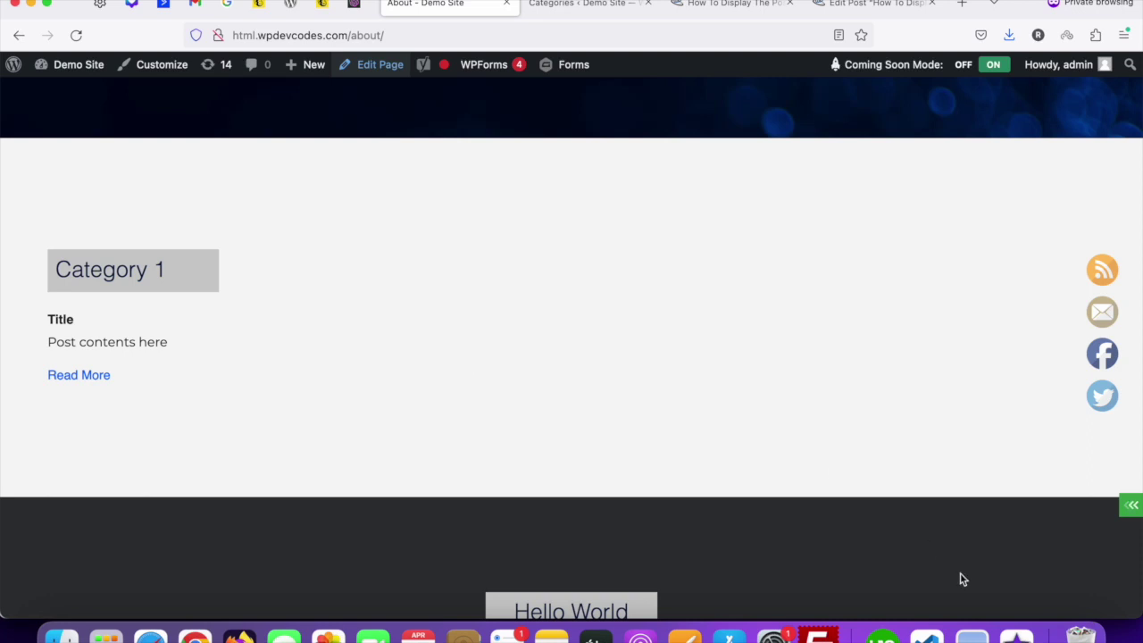
- Check the placeholder postc block on lines 53–57 of about.php and set the caret on line 52
click(926, 627)
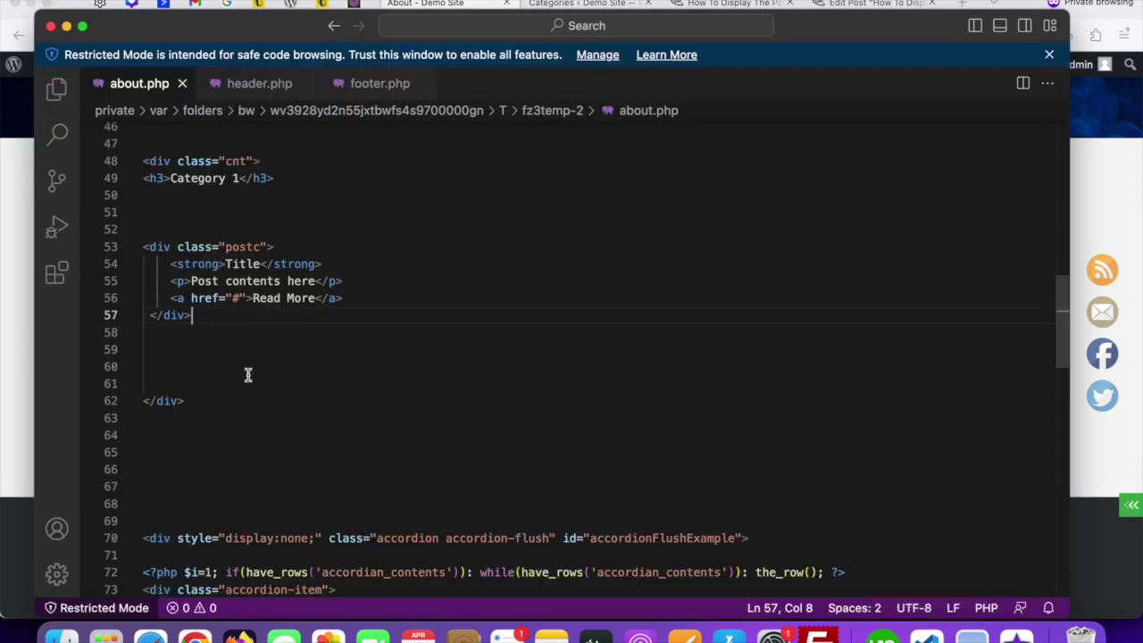
scroll(202, 303, down, 2)
drag(145, 194, 249, 199)
click(242, 231)
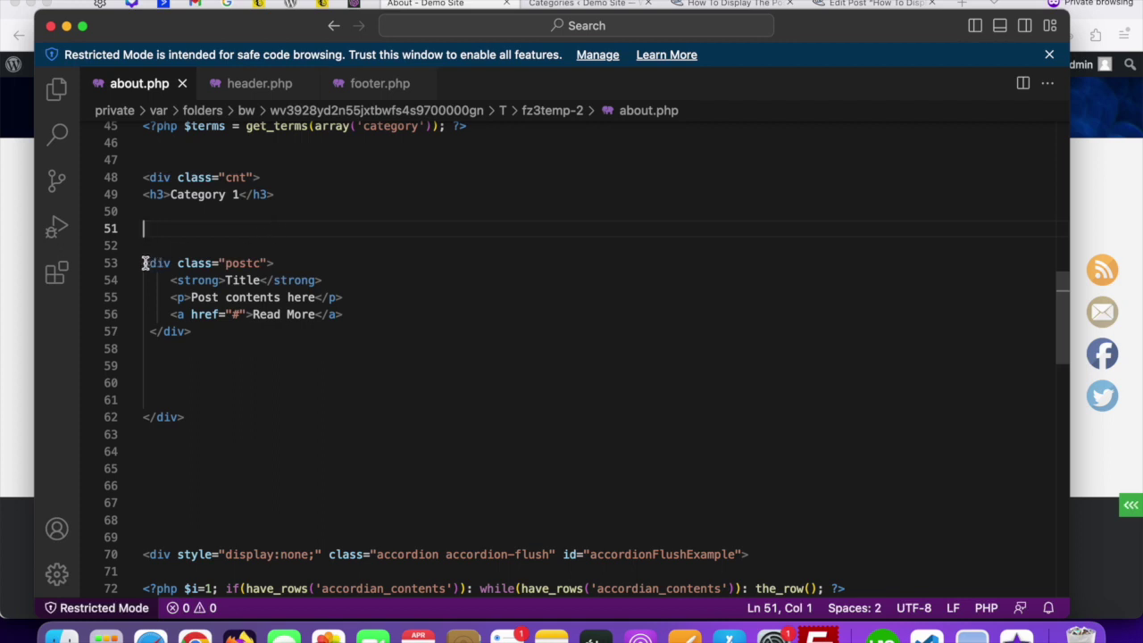
drag(145, 263, 193, 331)
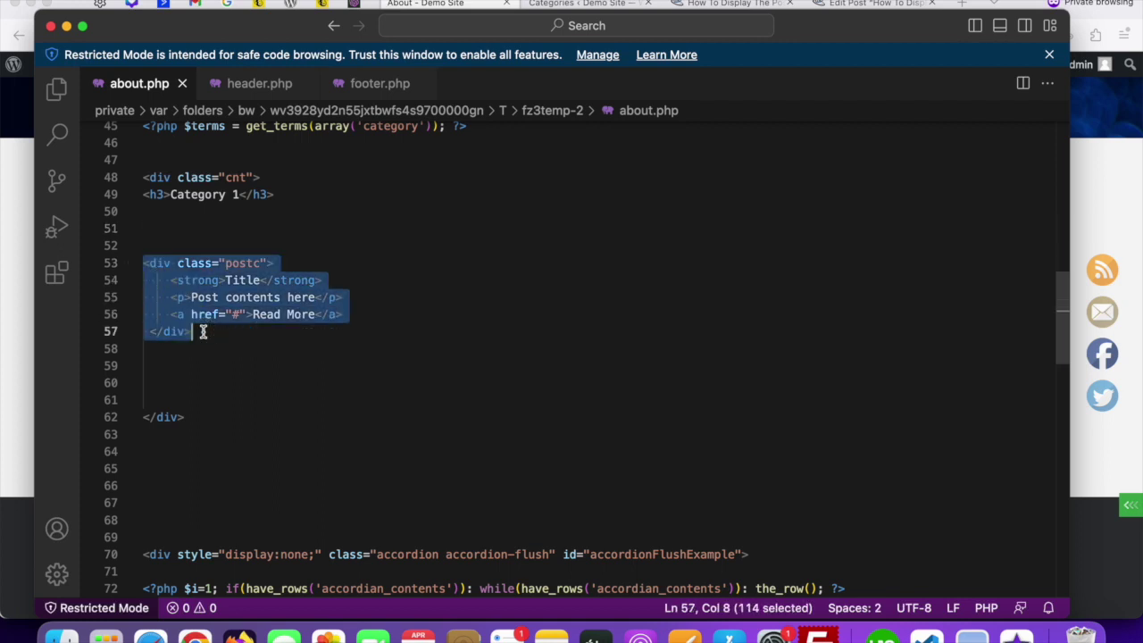
click(234, 212)
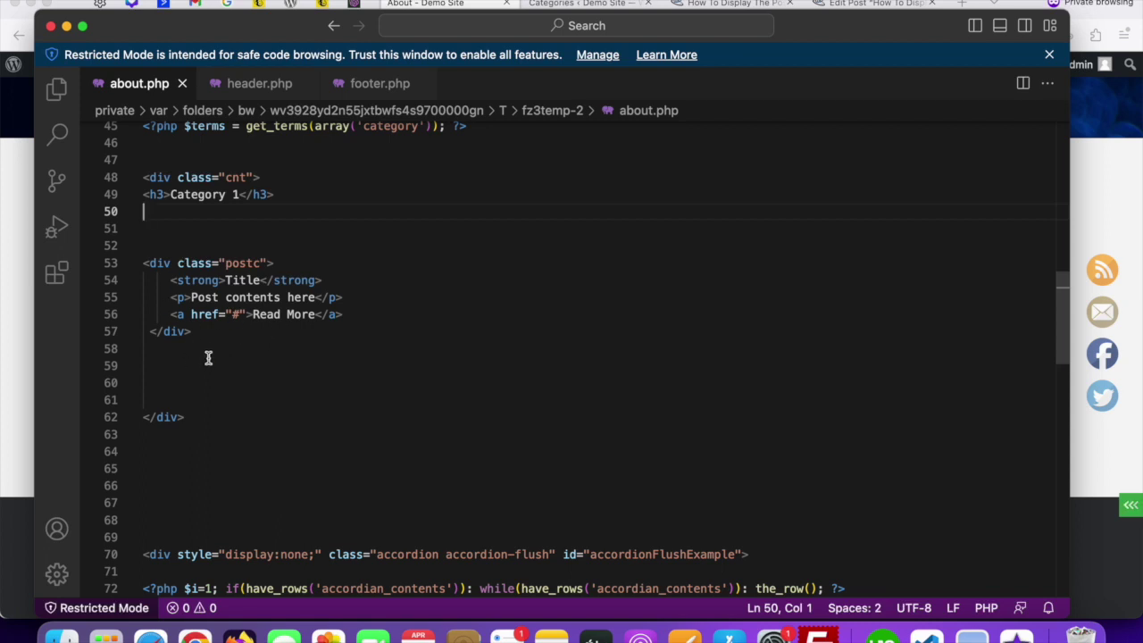
drag(144, 265, 194, 331)
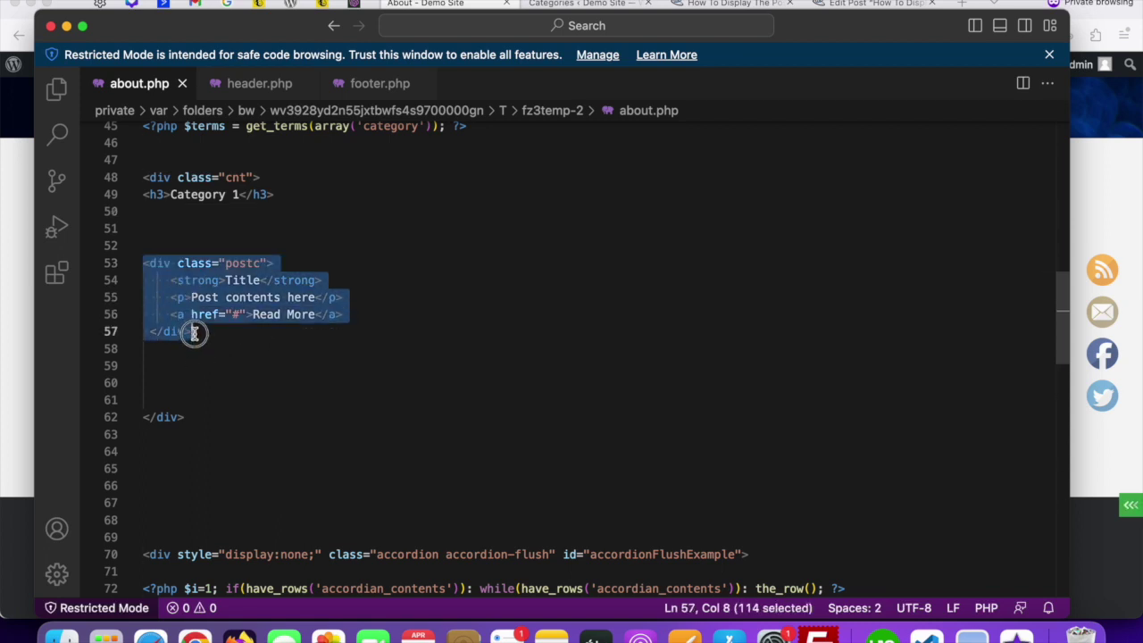
click(180, 239)
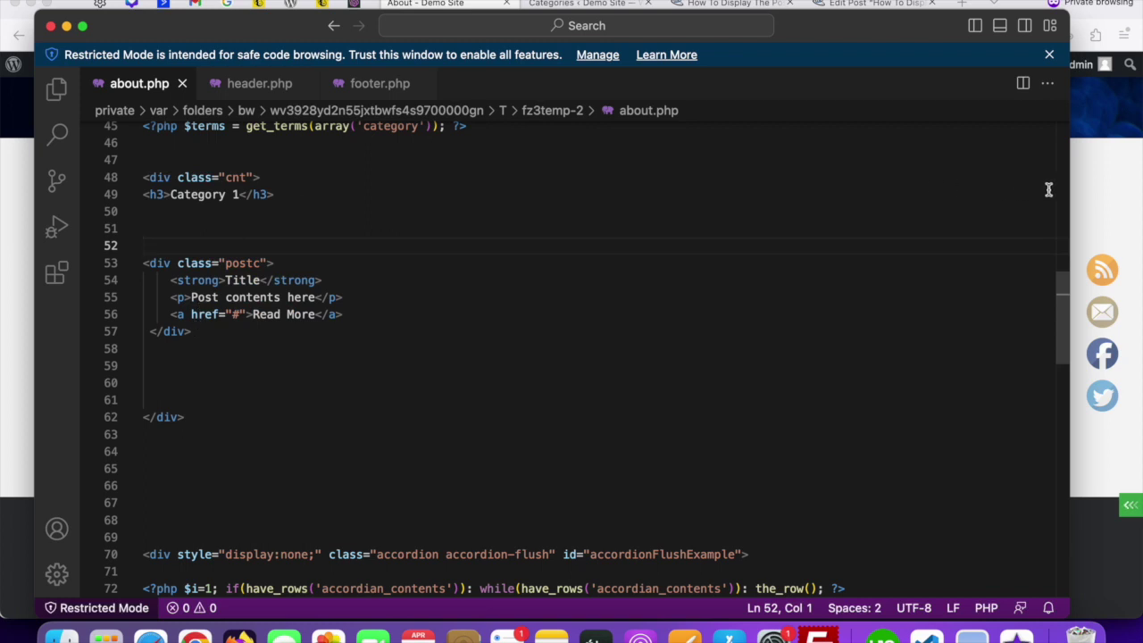
click(1090, 194)
- Copy the tutorial's WP_Query code through the the_post() line
click(731, 5)
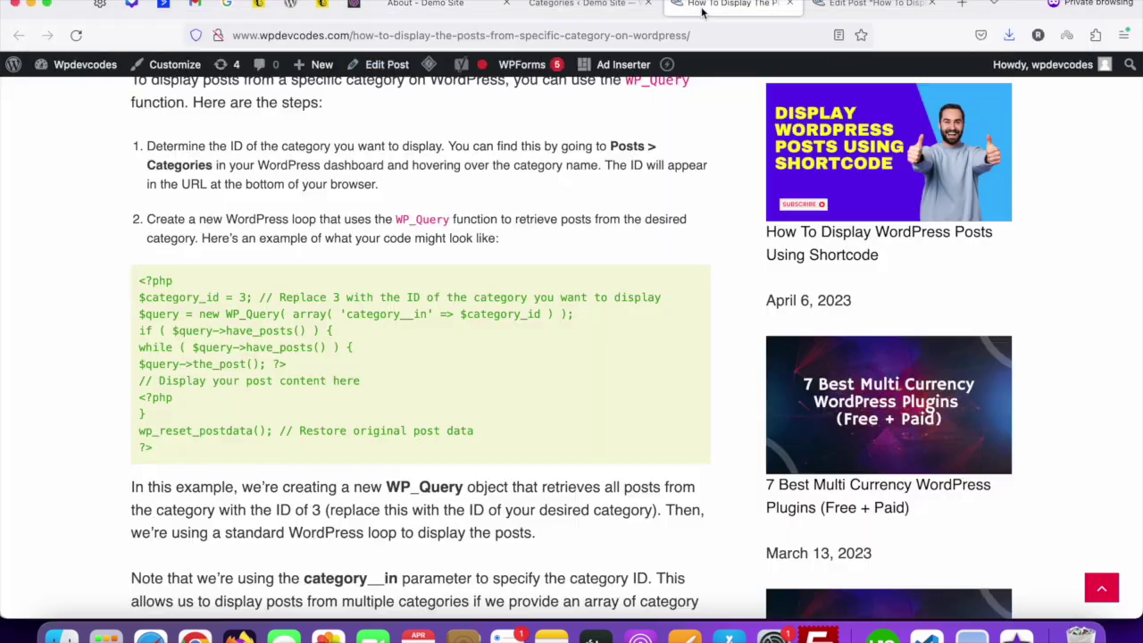
scroll(458, 221, down, 1)
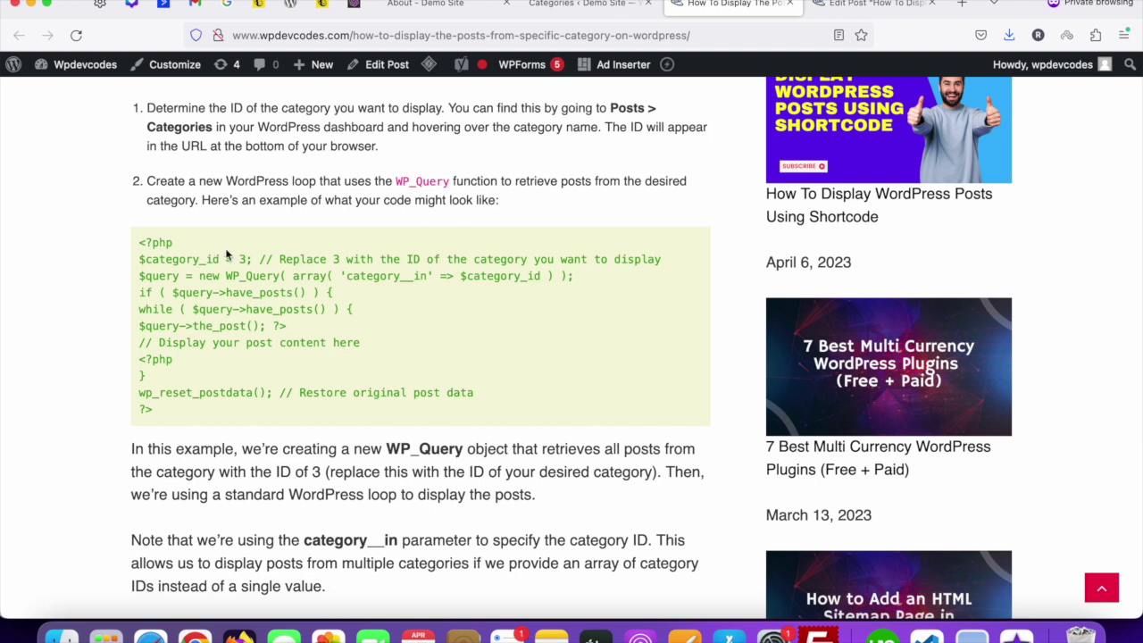
drag(141, 242, 309, 331)
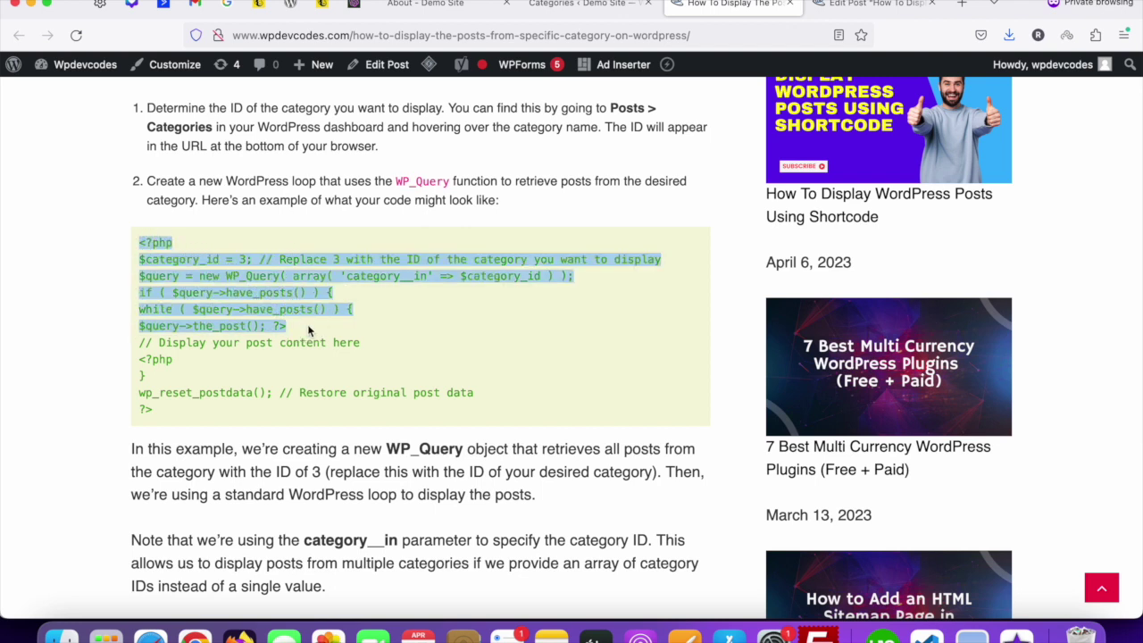
right_click(232, 292)
click(254, 299)
- Paste the query code at line 52 of about.php, followed by a blank line
click(926, 636)
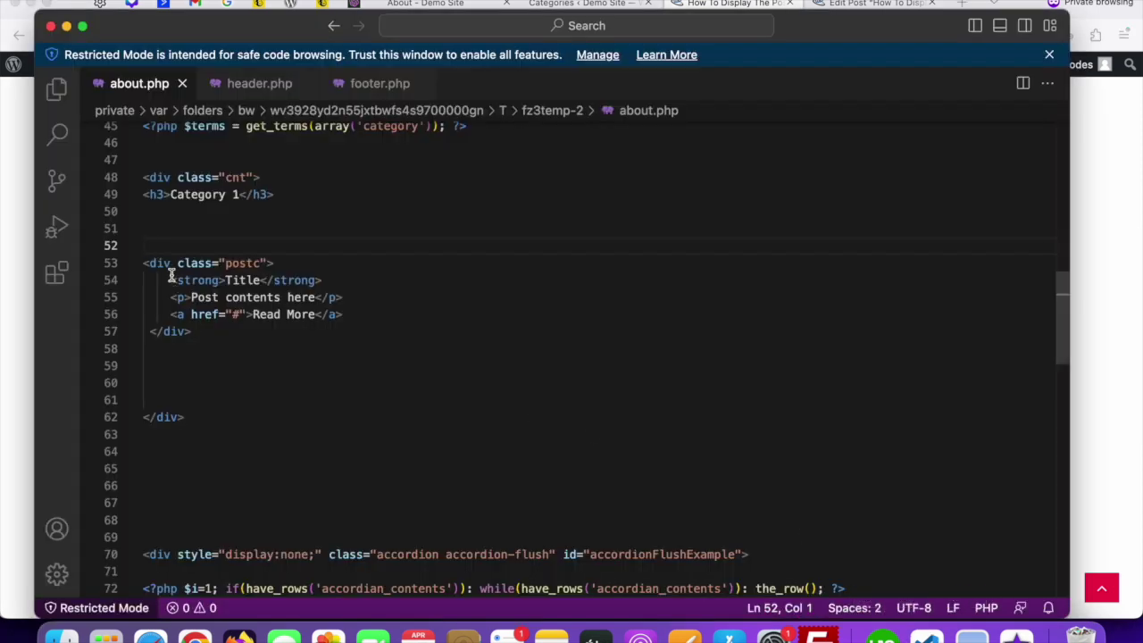
right_click(153, 244)
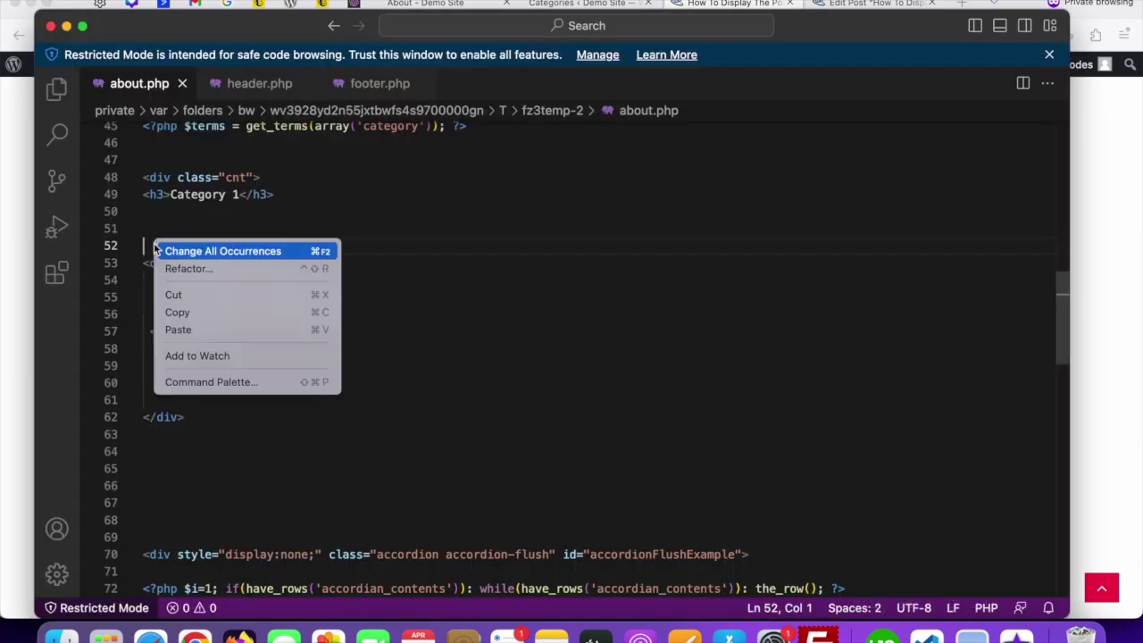
click(179, 331)
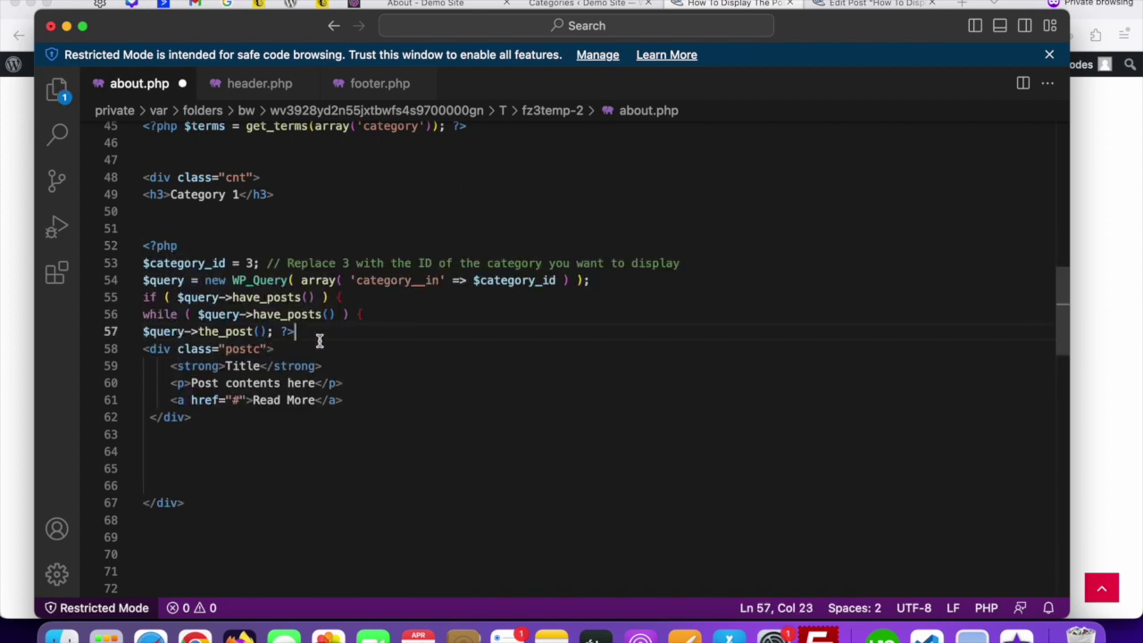
key(Return)
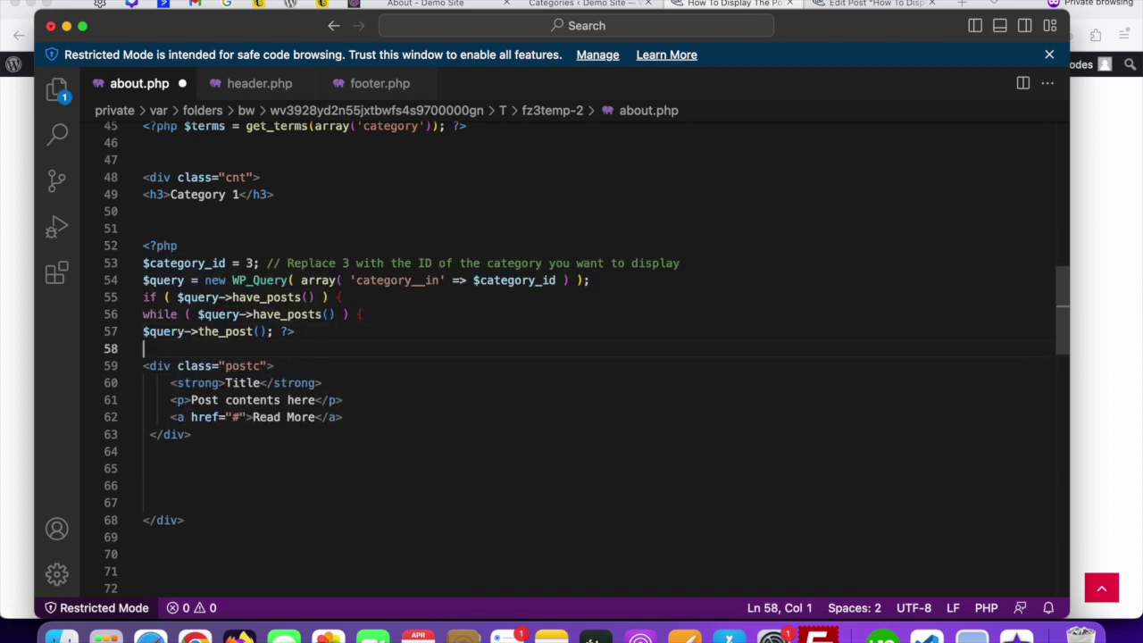
drag(144, 265, 254, 264)
click(292, 263)
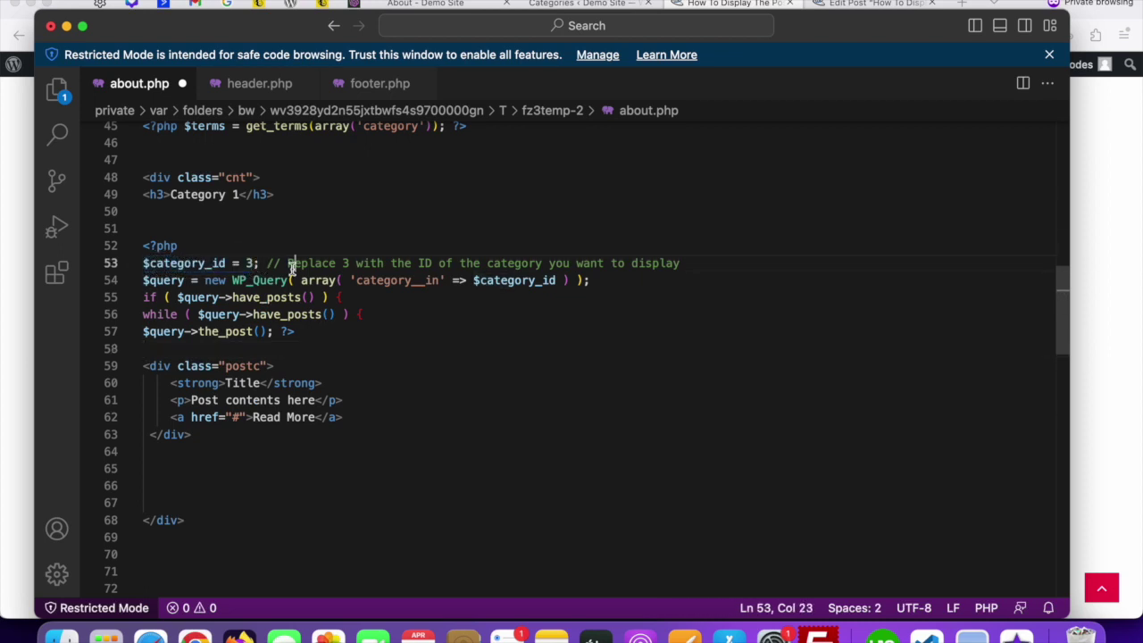
click(1119, 229)
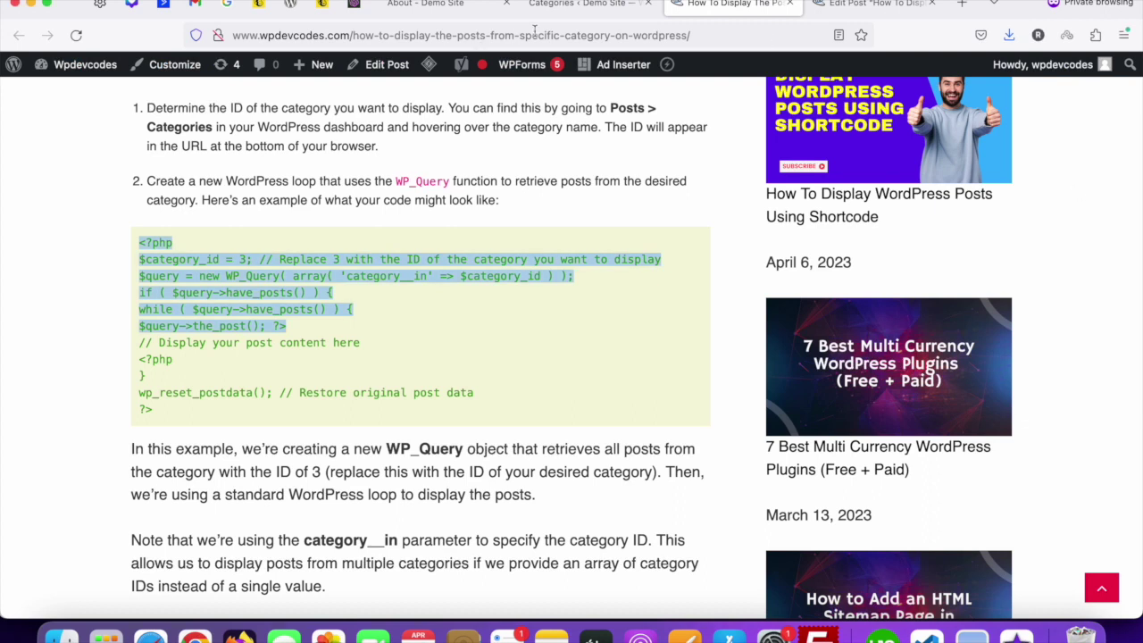
click(581, 5)
- Reload the Categories screen and open Category 1 for editing
scroll(45, 178, up, 5)
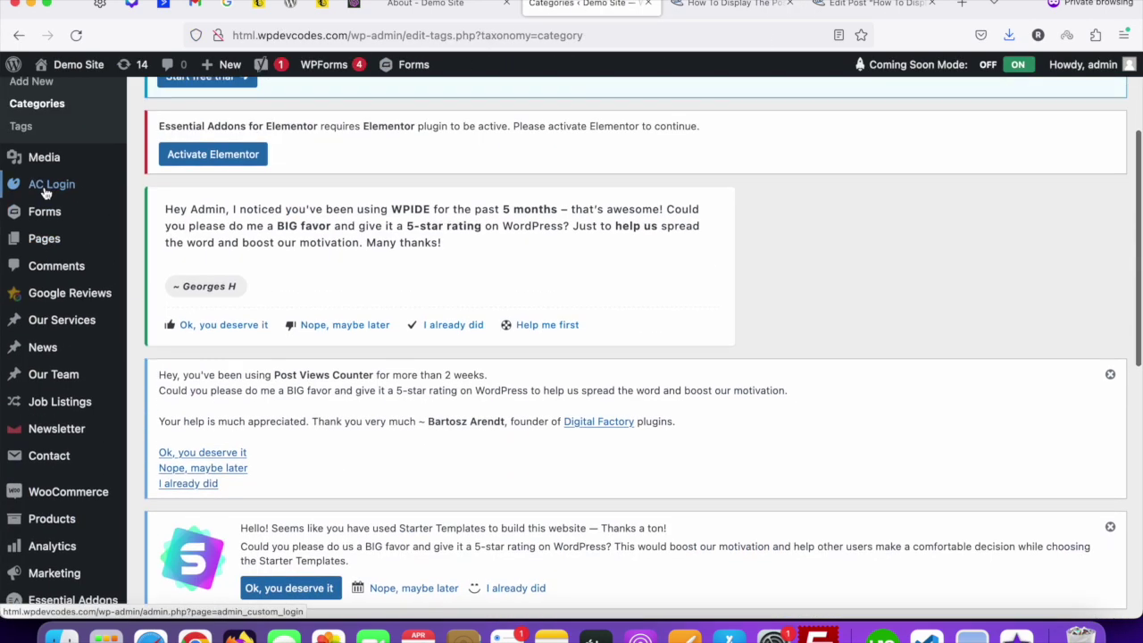
scroll(45, 192, up, 3)
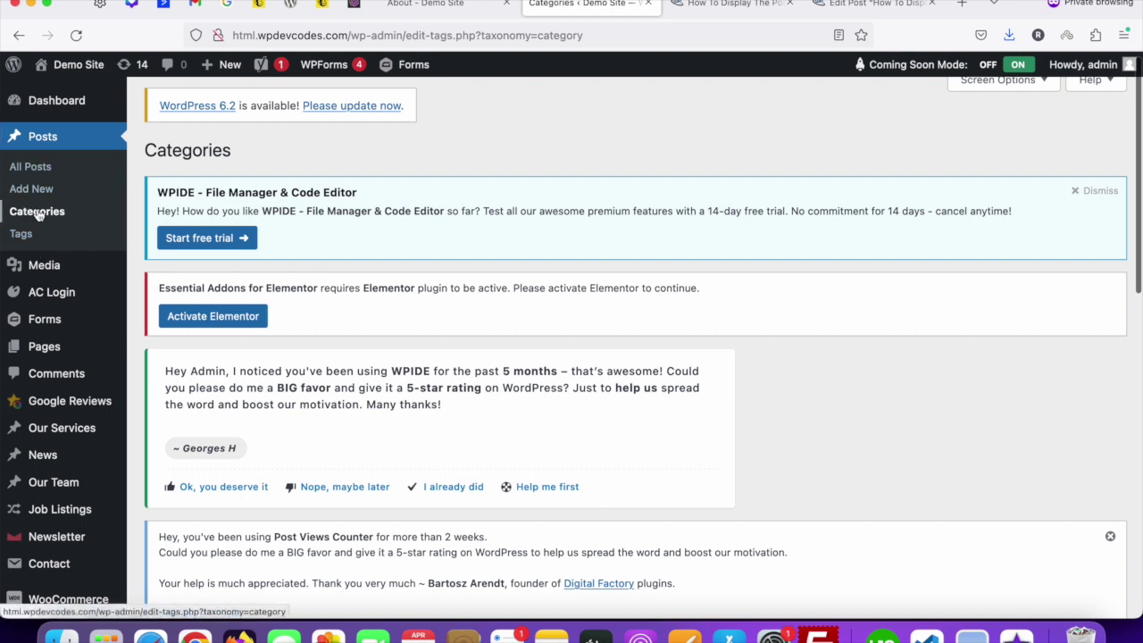
click(37, 214)
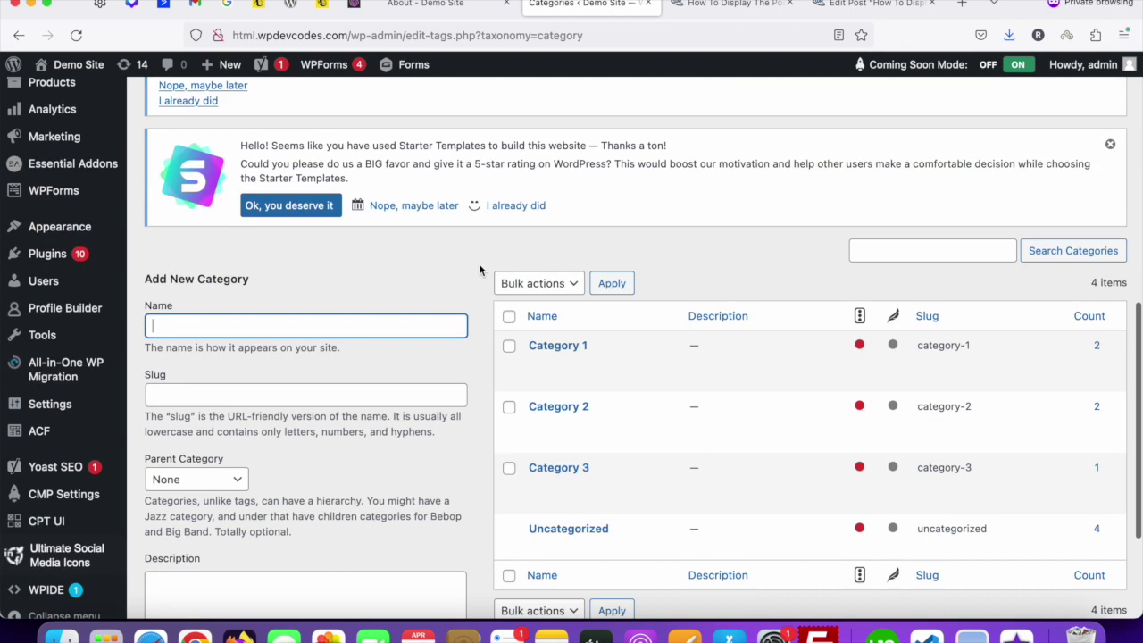
scroll(480, 270, down, 1)
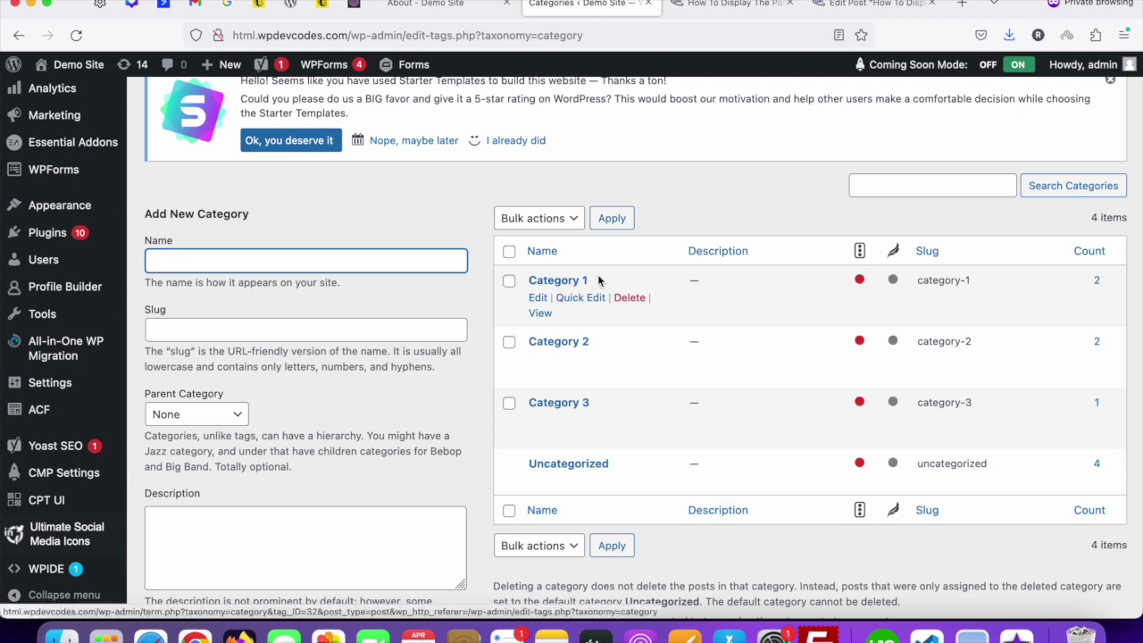
click(539, 300)
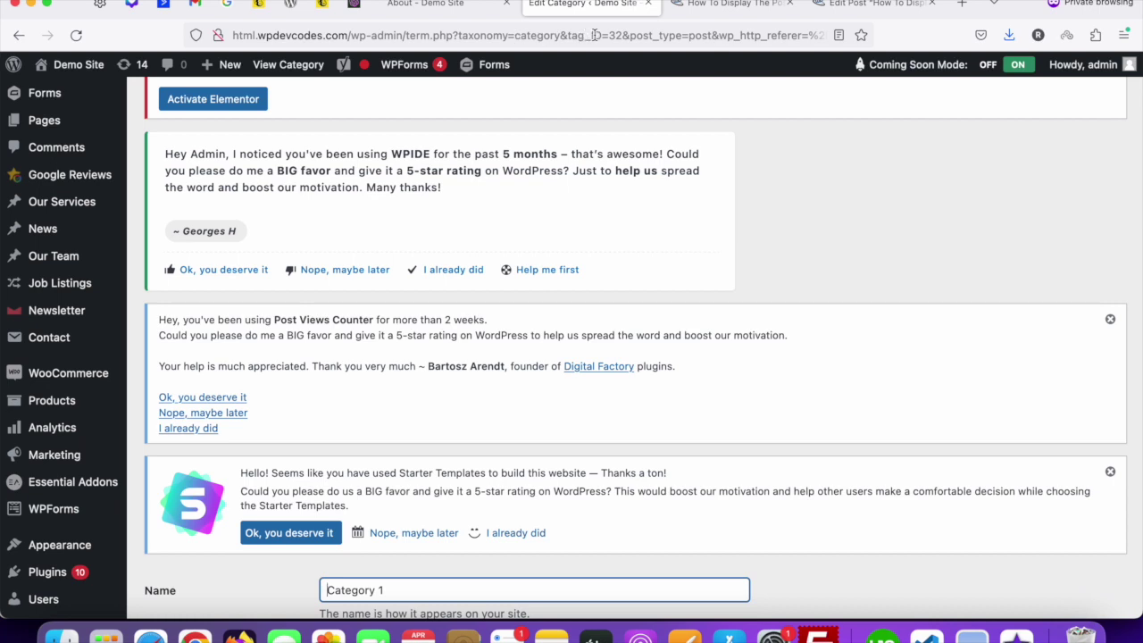
- Copy Category 1's ID, 32, from the tag_ID value in the address bar
drag(520, 34, 616, 36)
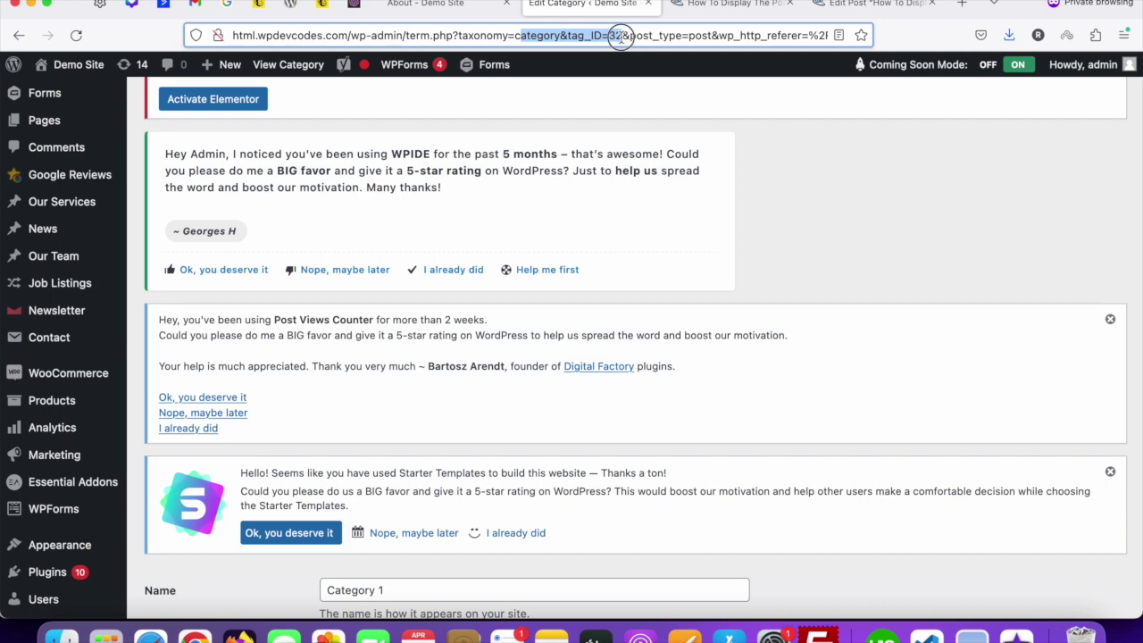
click(619, 36)
double_click(615, 36)
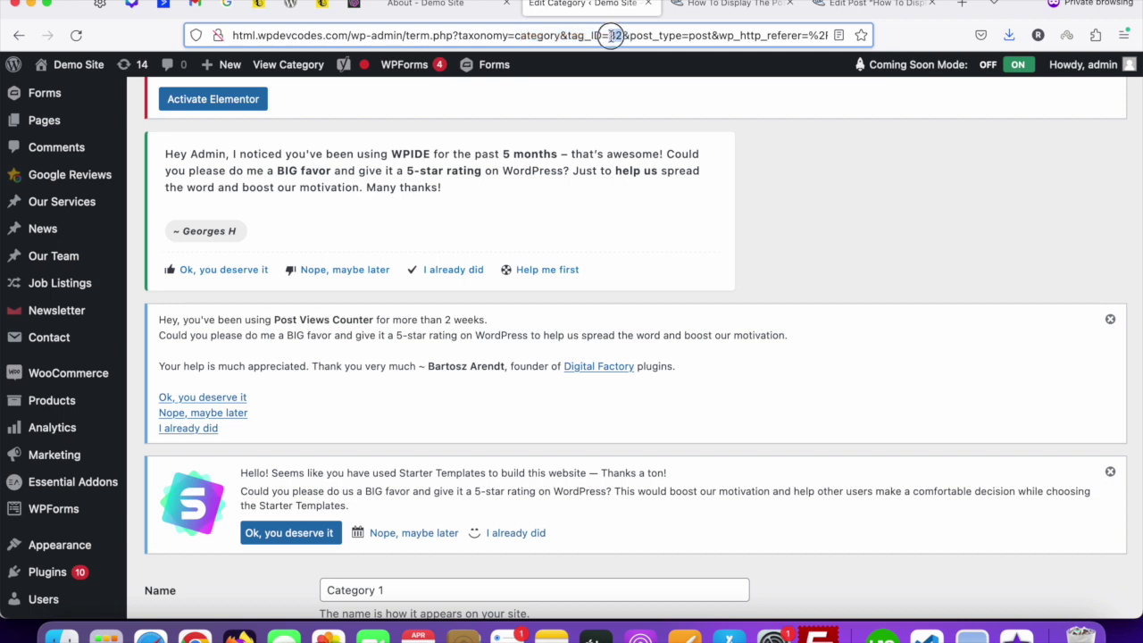
right_click(615, 36)
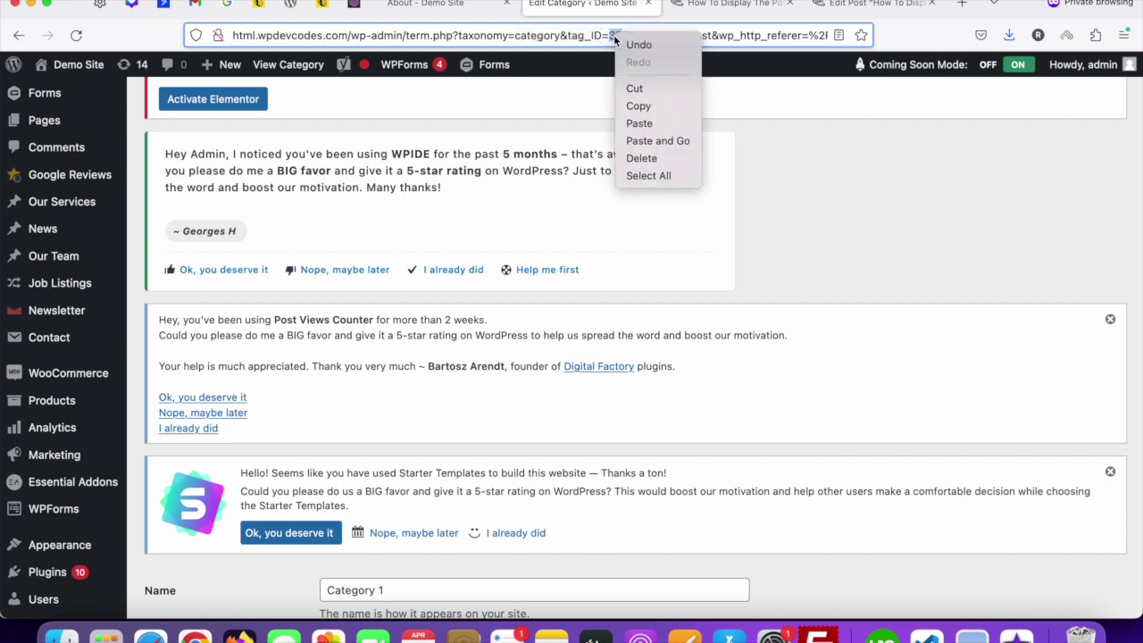
click(635, 106)
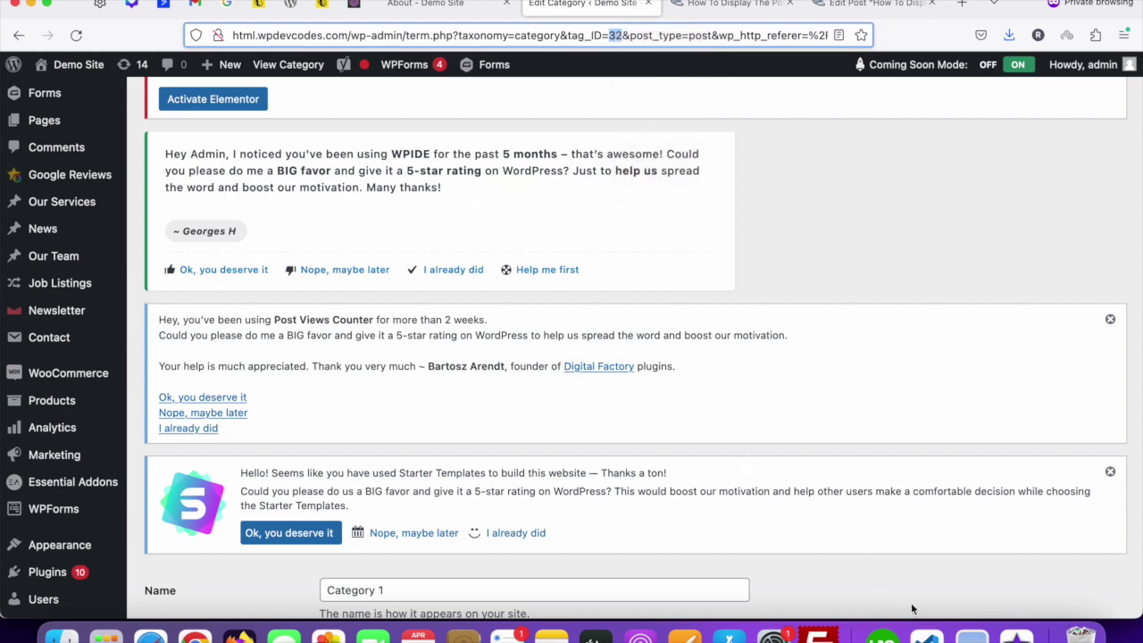
- Change $category_id = 3 to 32 on line 53 of about.php
click(926, 636)
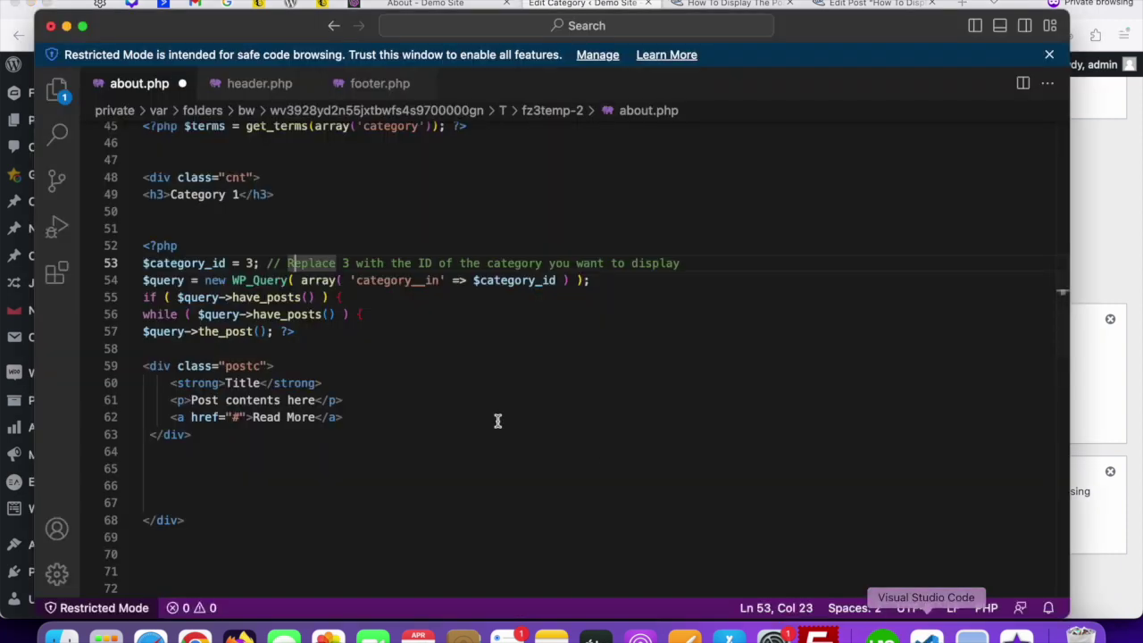
double_click(252, 264)
right_click(254, 265)
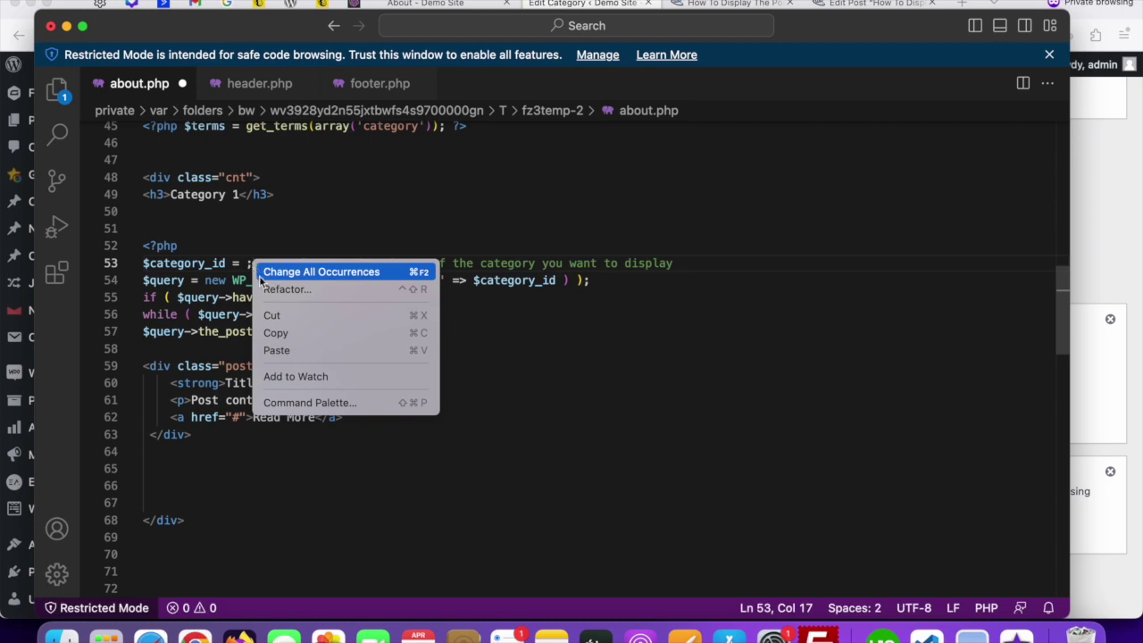
click(277, 350)
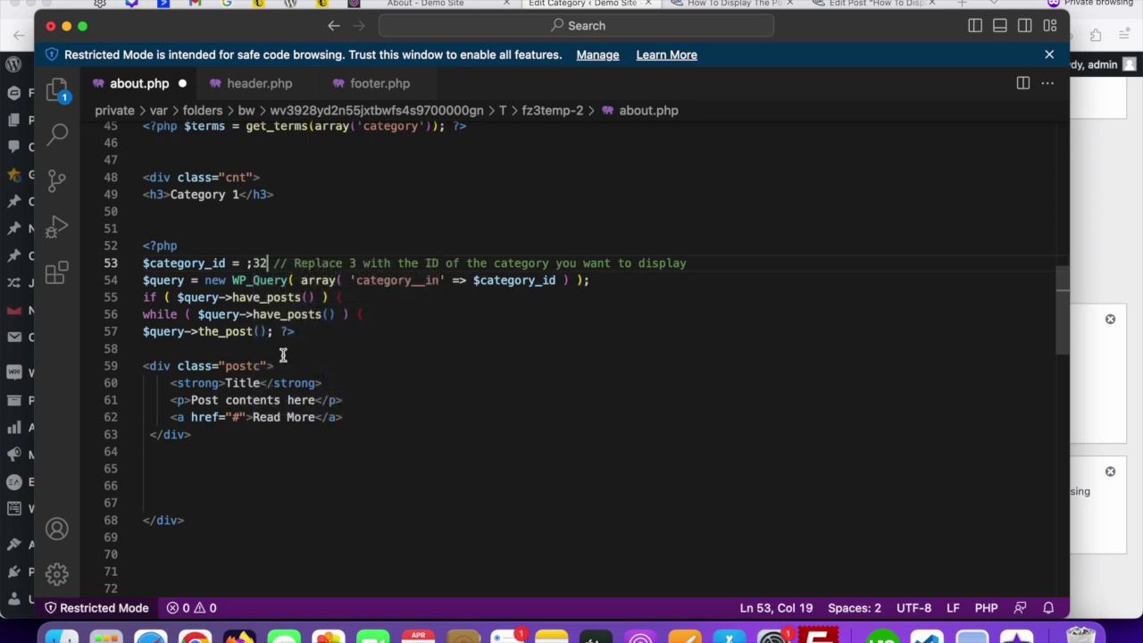
key(BackSpace)
key(BackSpace)
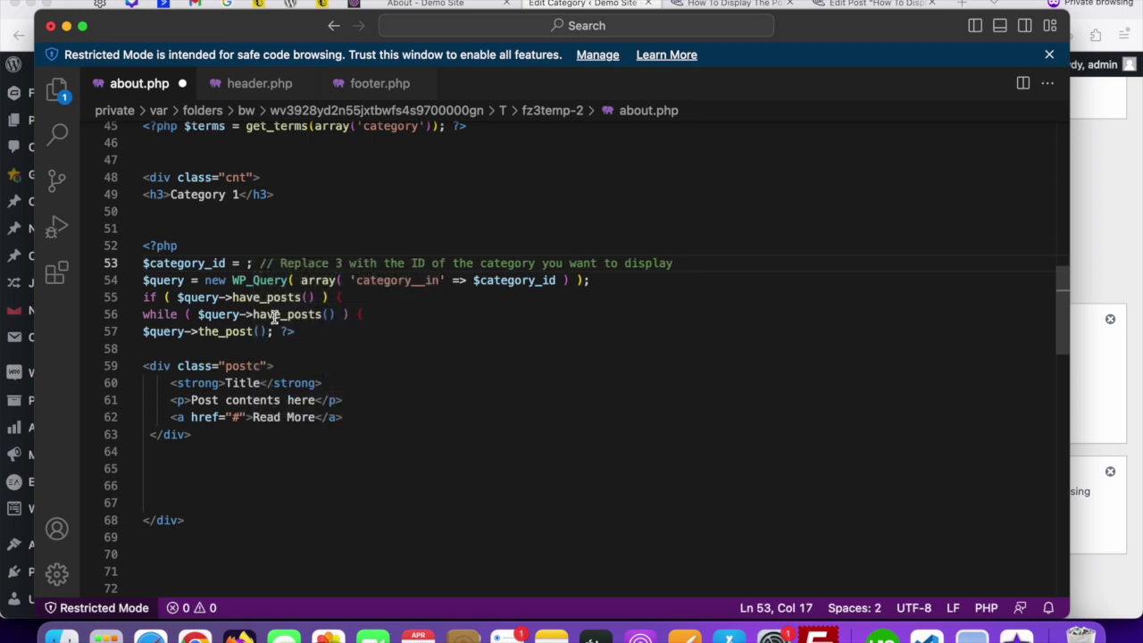
click(246, 263)
right_click(248, 266)
click(278, 353)
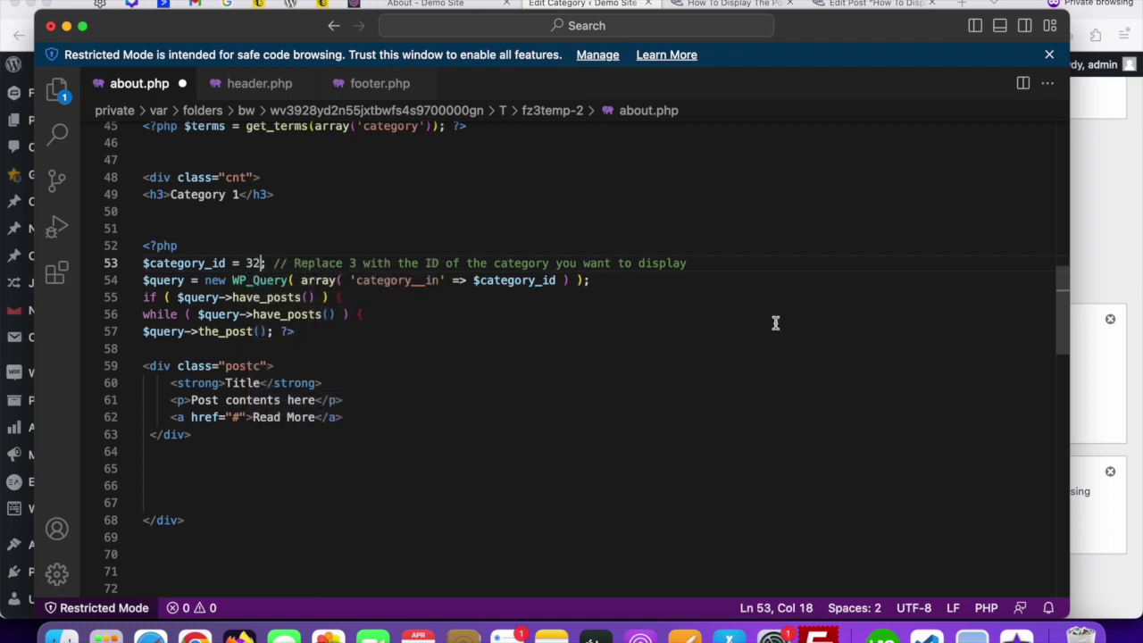
- Copy the closing lines of the tutorial's category loop
click(1133, 253)
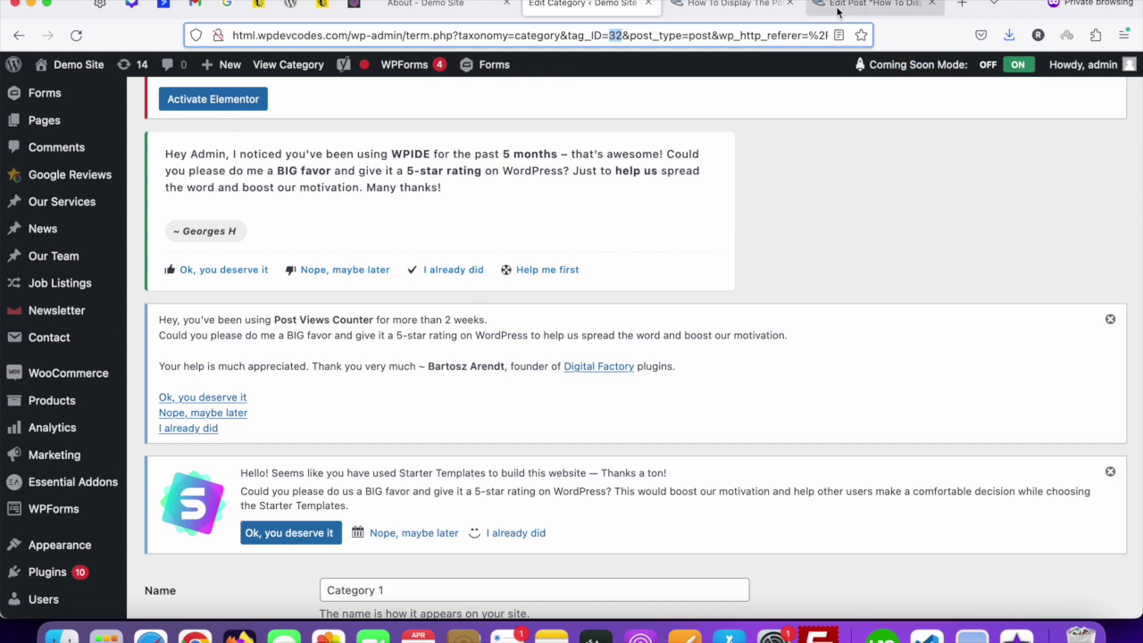
click(710, 9)
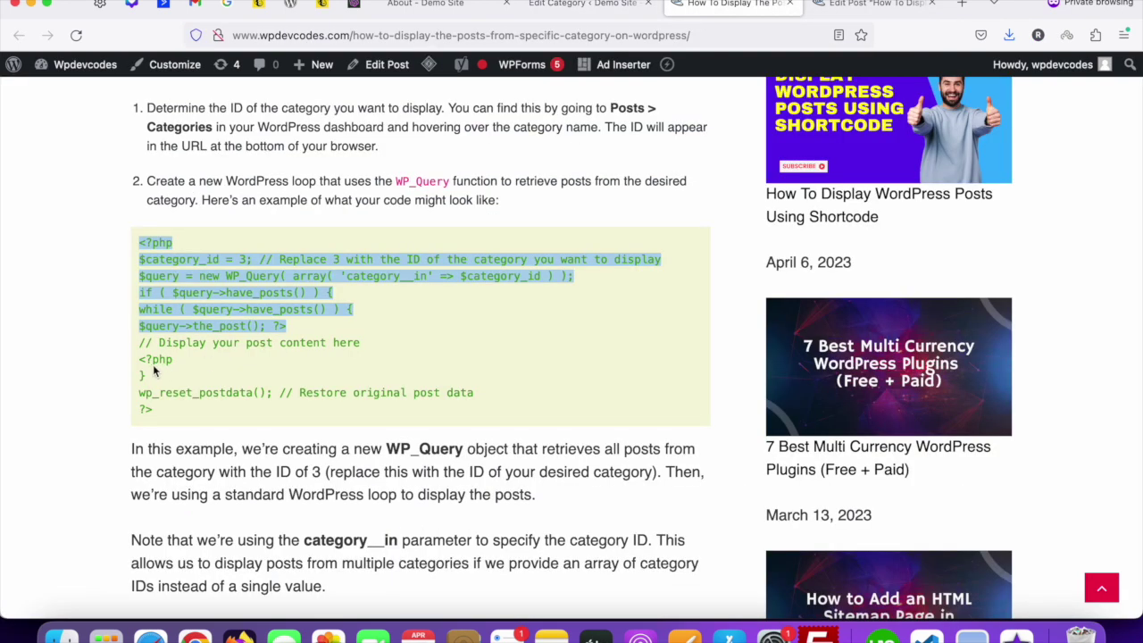
drag(134, 358, 162, 408)
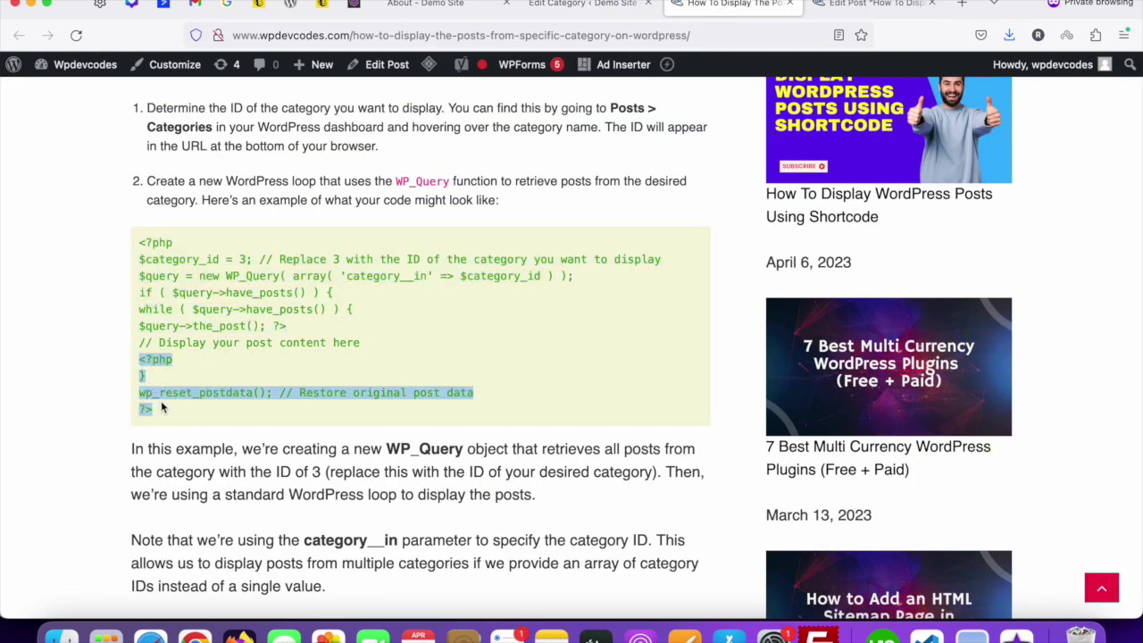
right_click(154, 361)
click(177, 373)
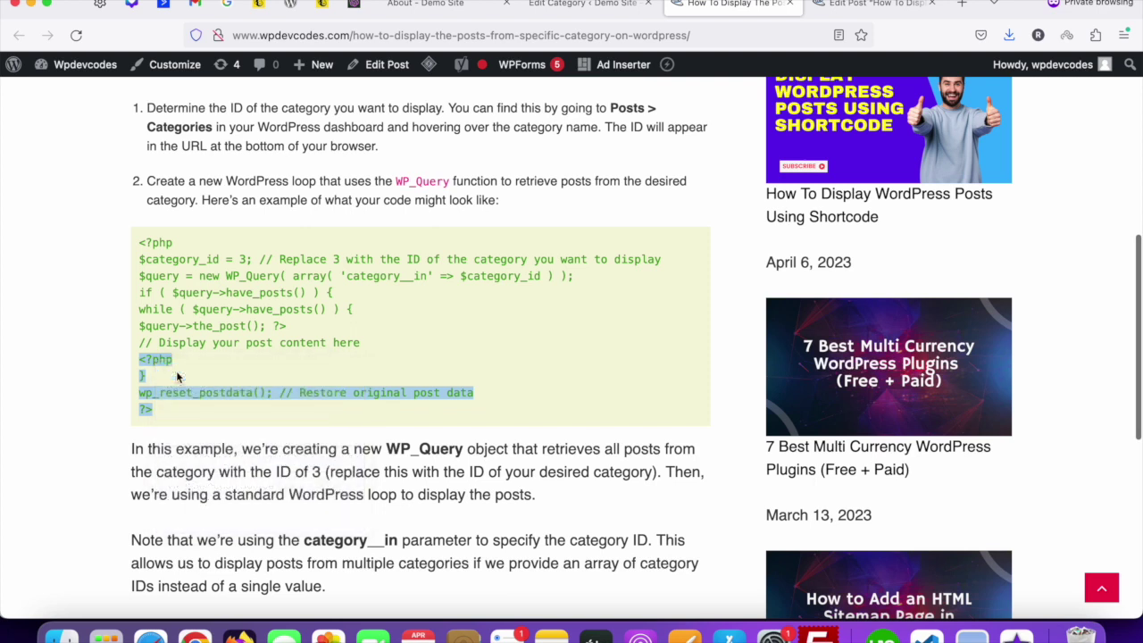
- Paste the loop-closing and wp_reset_postdata() block after the postc div, with a blank line above it
click(928, 637)
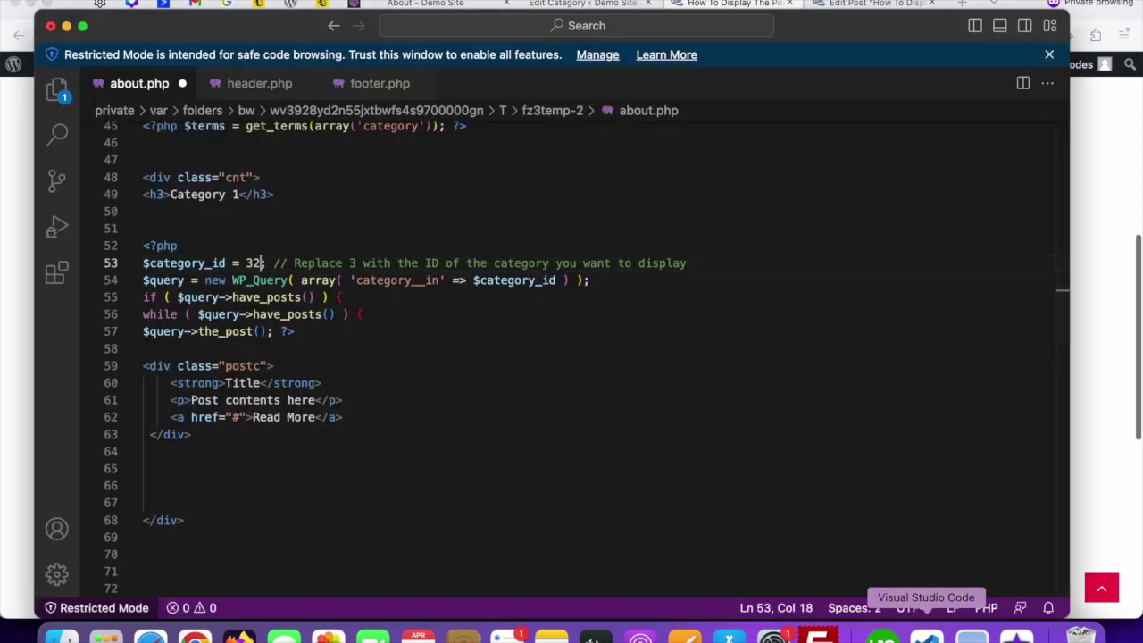
click(197, 435)
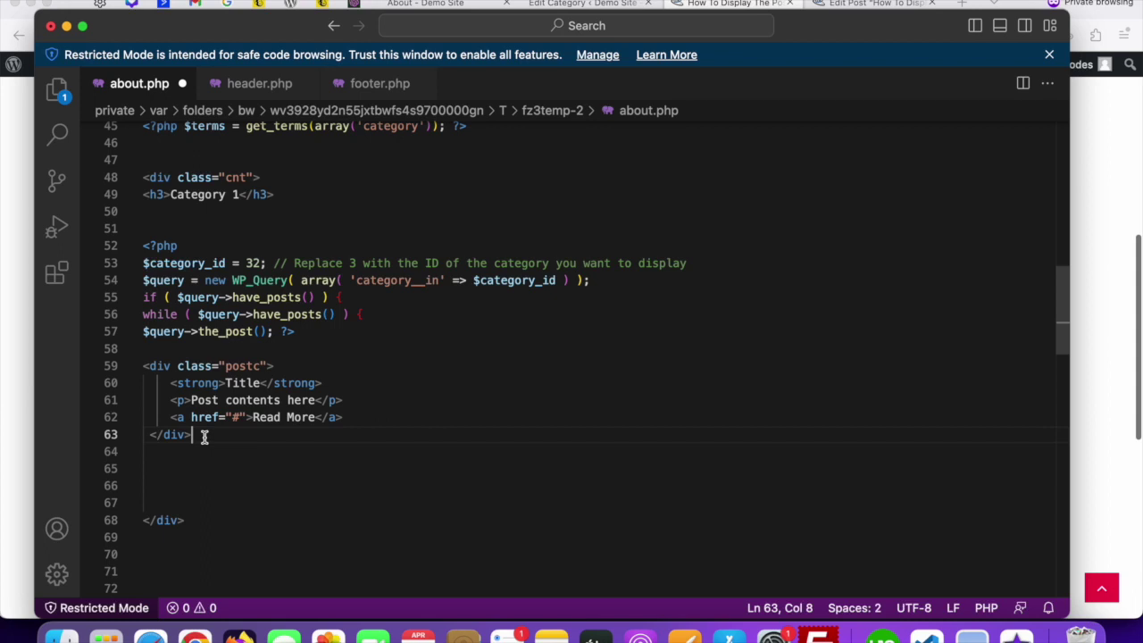
key(Return)
right_click(170, 458)
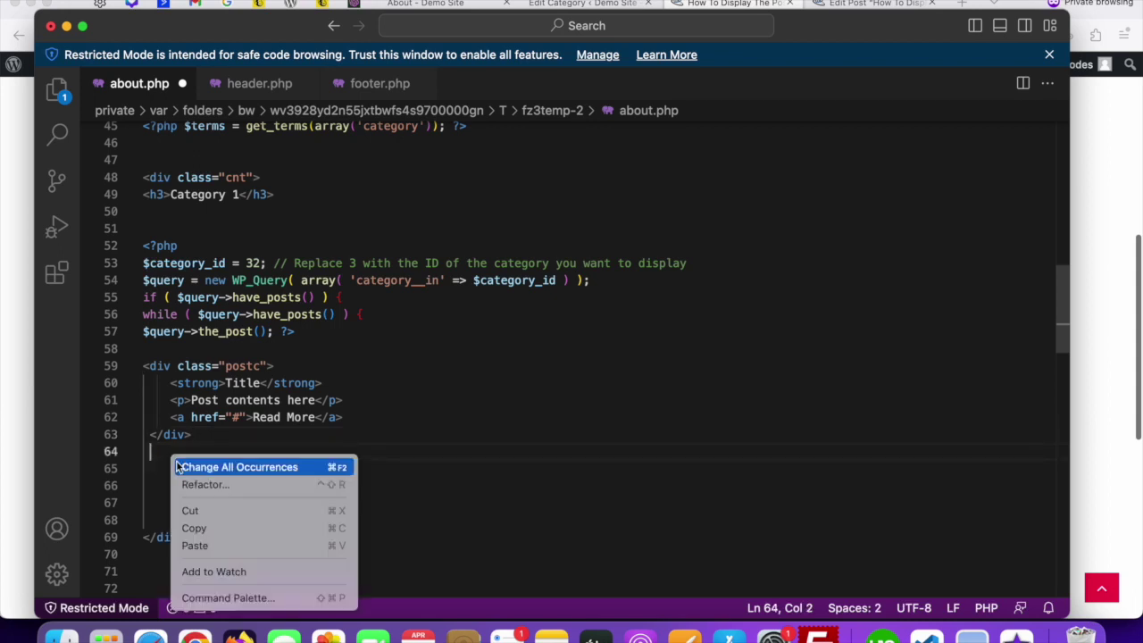
click(212, 542)
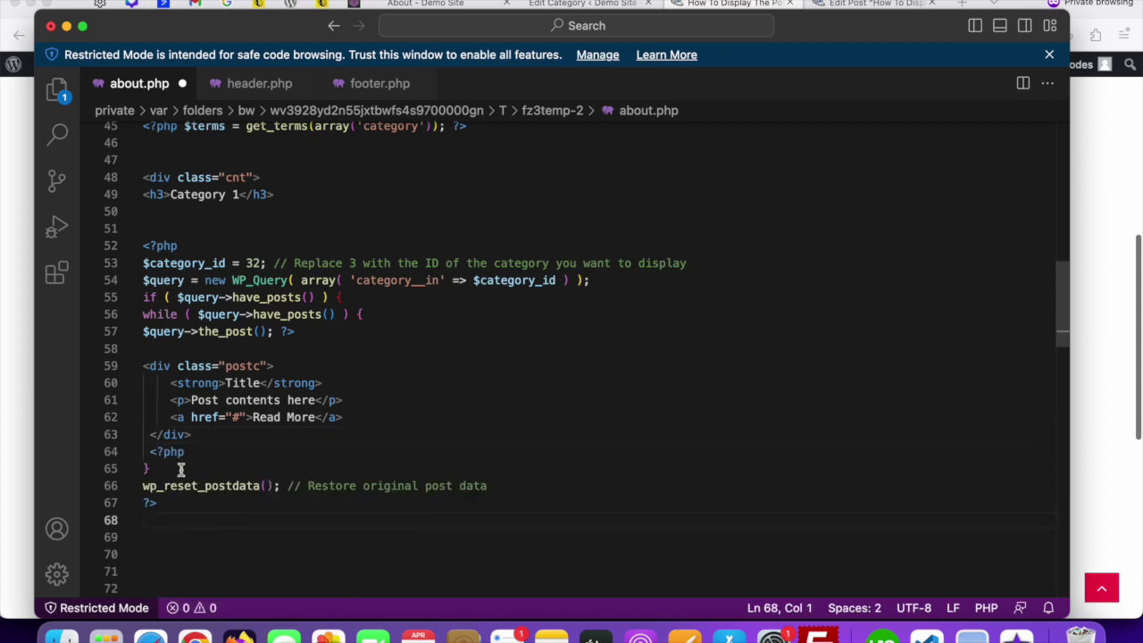
click(147, 451)
key(Return)
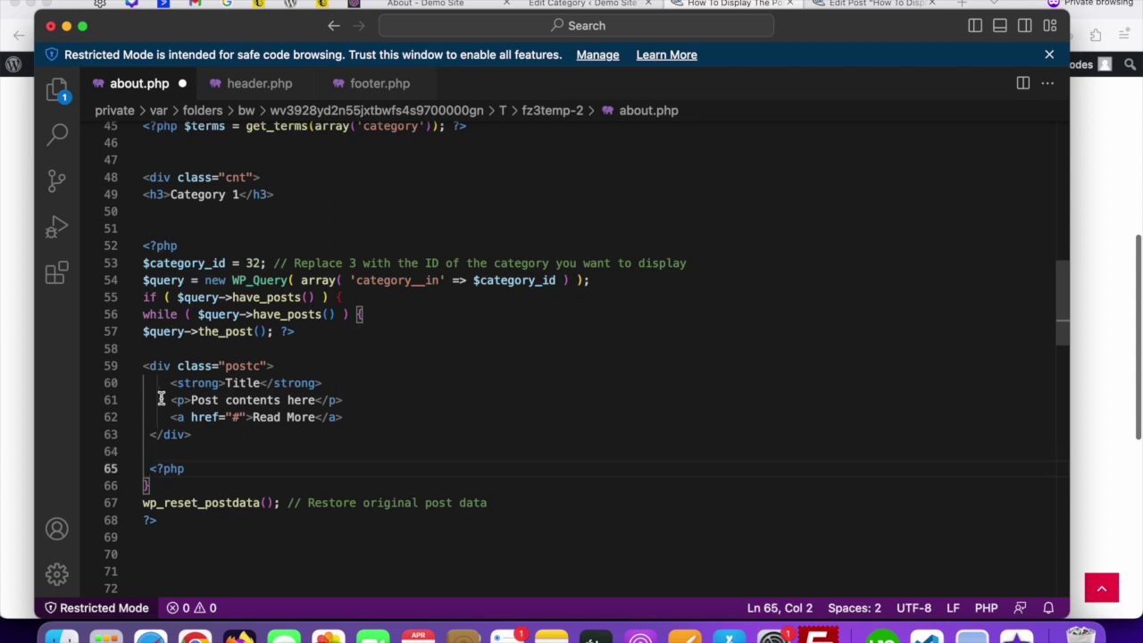
- Replace the placeholder 'Title' inside the strong tags with <?php the_title(); ?>
double_click(251, 382)
key(BackSpace)
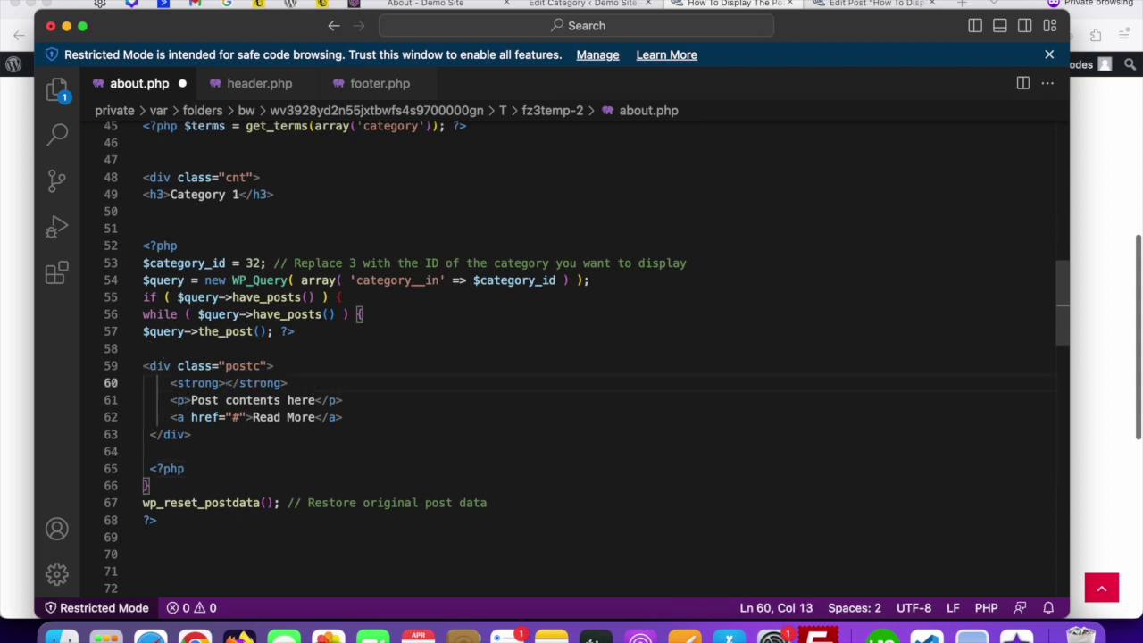
text(<?Php)
text(?P)
text(hp the_)
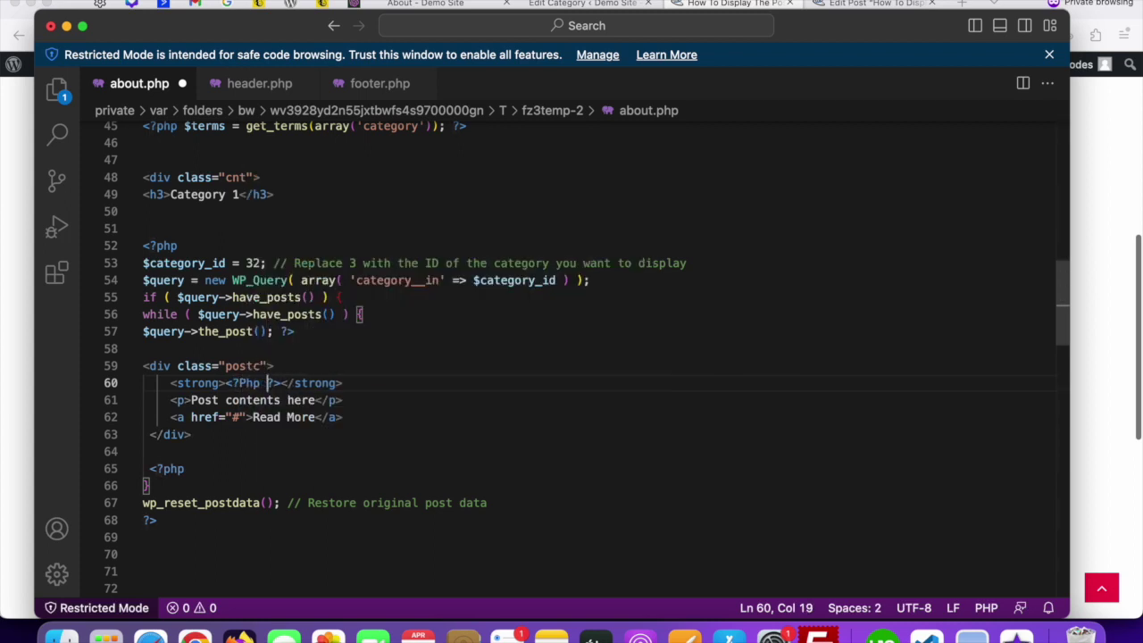
text(title)
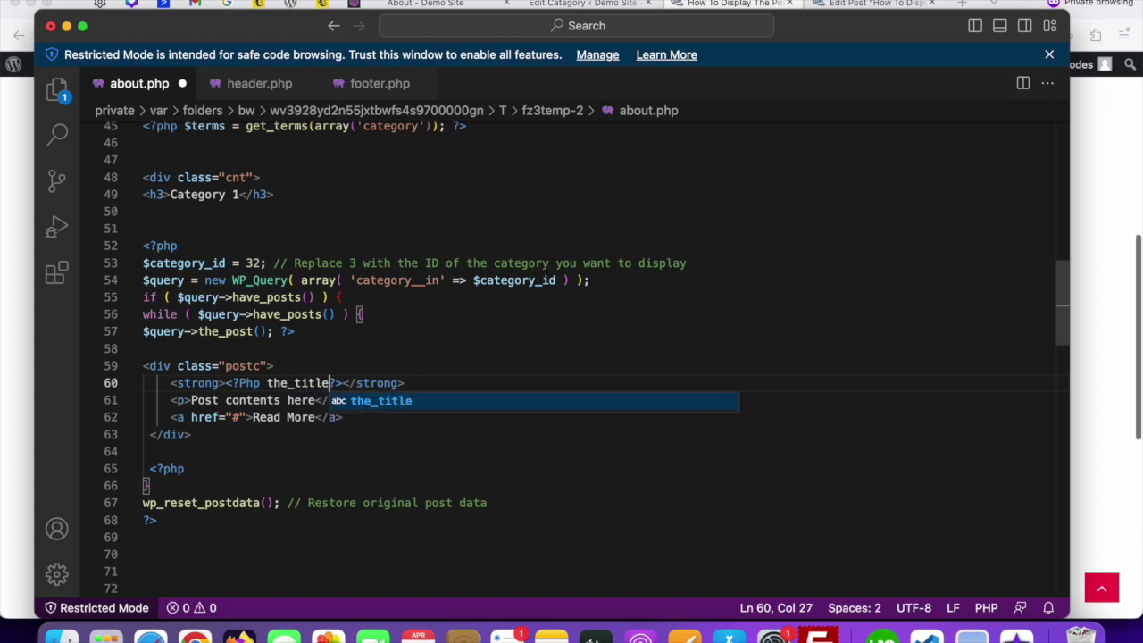
text(())
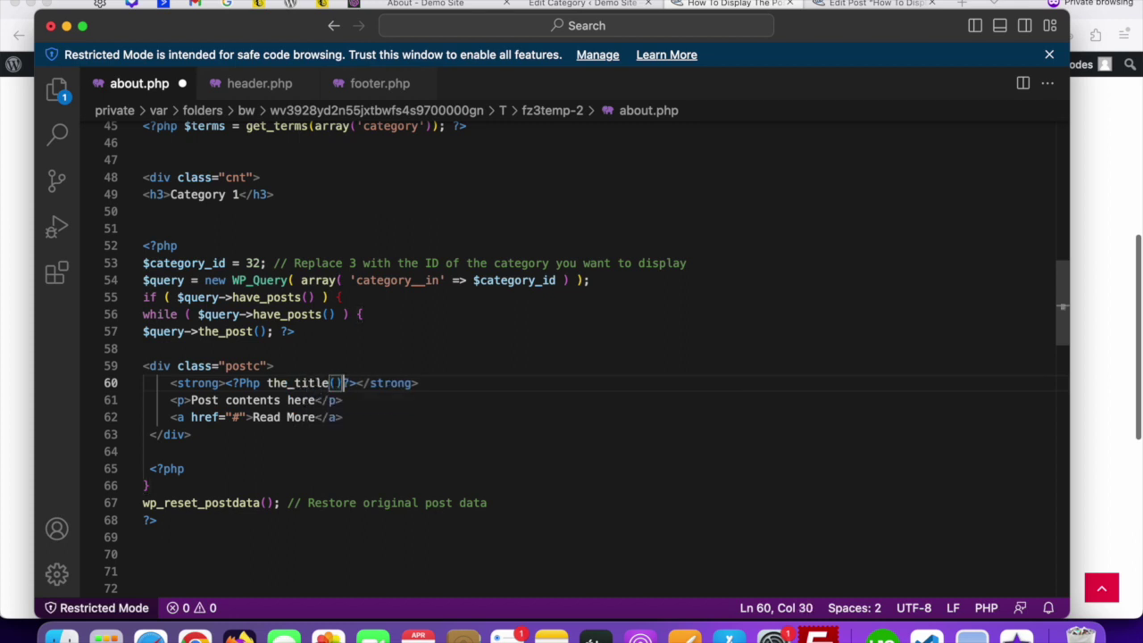
text(;)
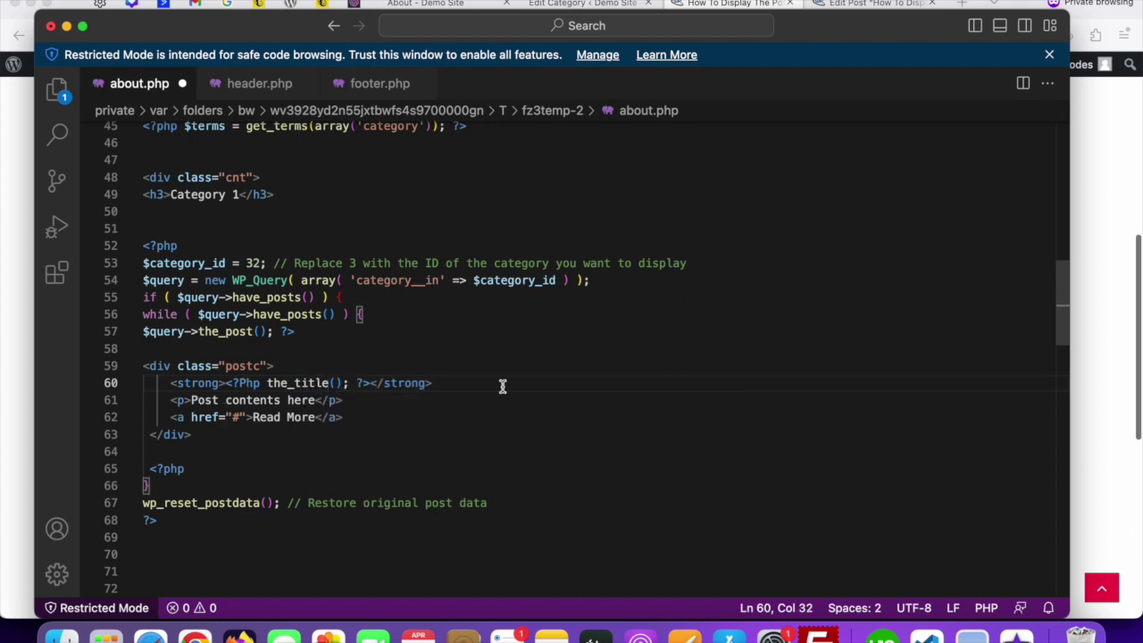
click(1088, 211)
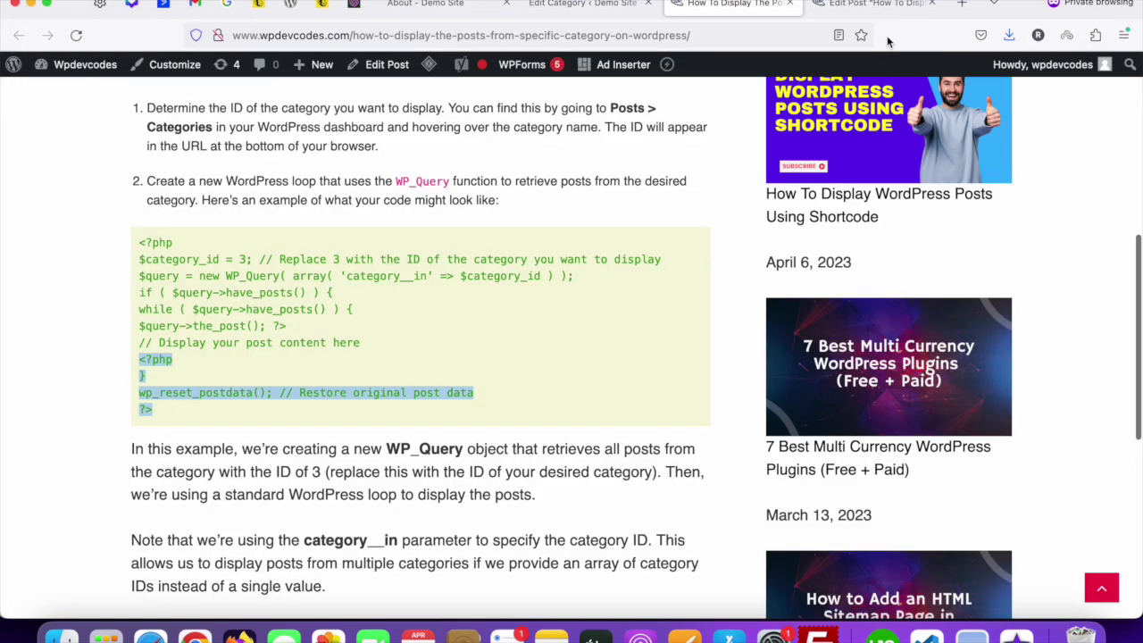
- Search 'wp trim words' in a private tab and open the wp_trim_words reference page
click(964, 8)
text(wp )
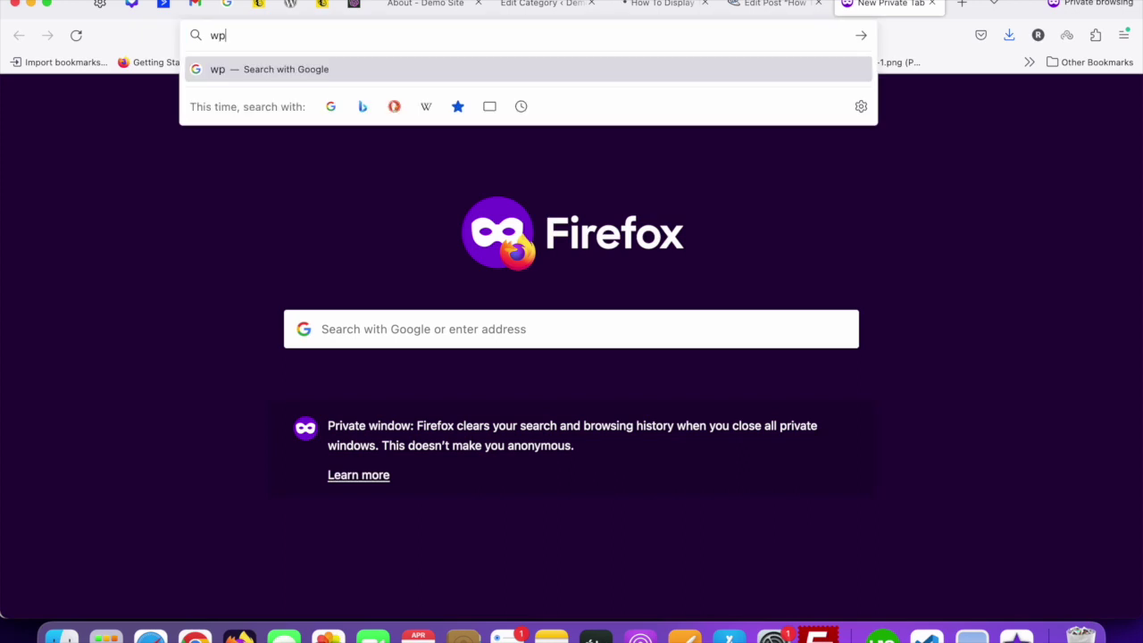
text(trim)
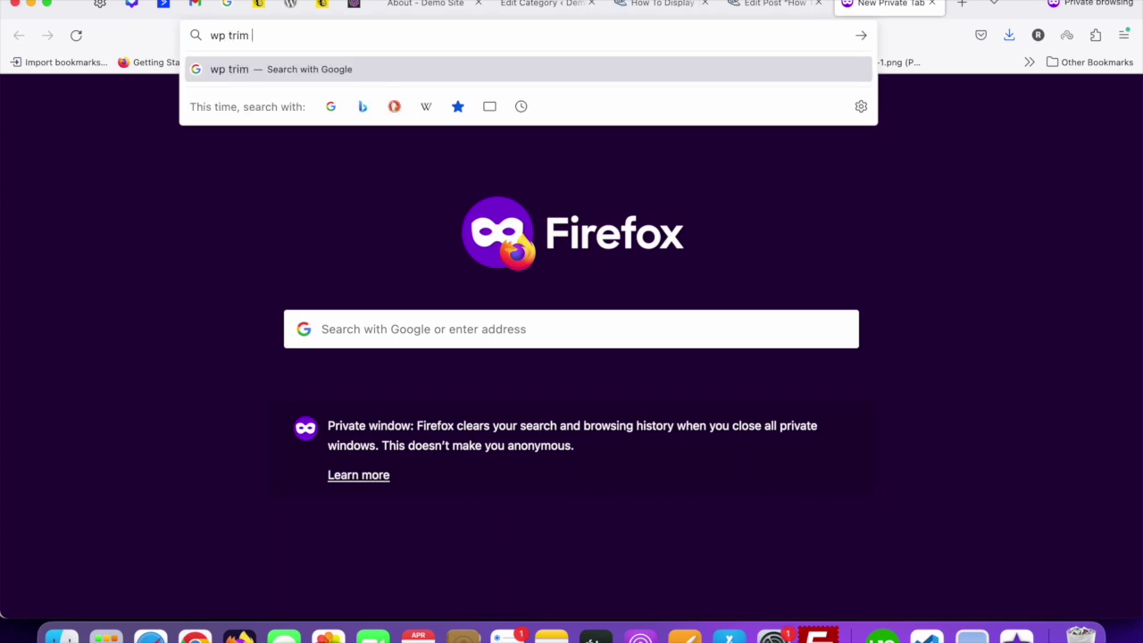
text( words)
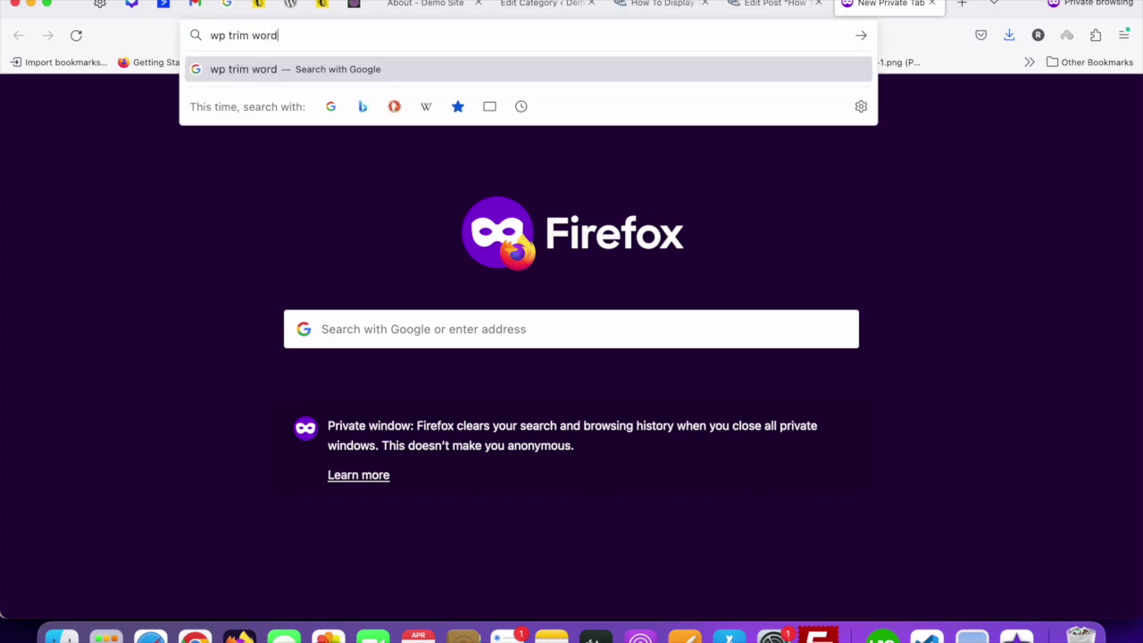
key(Return)
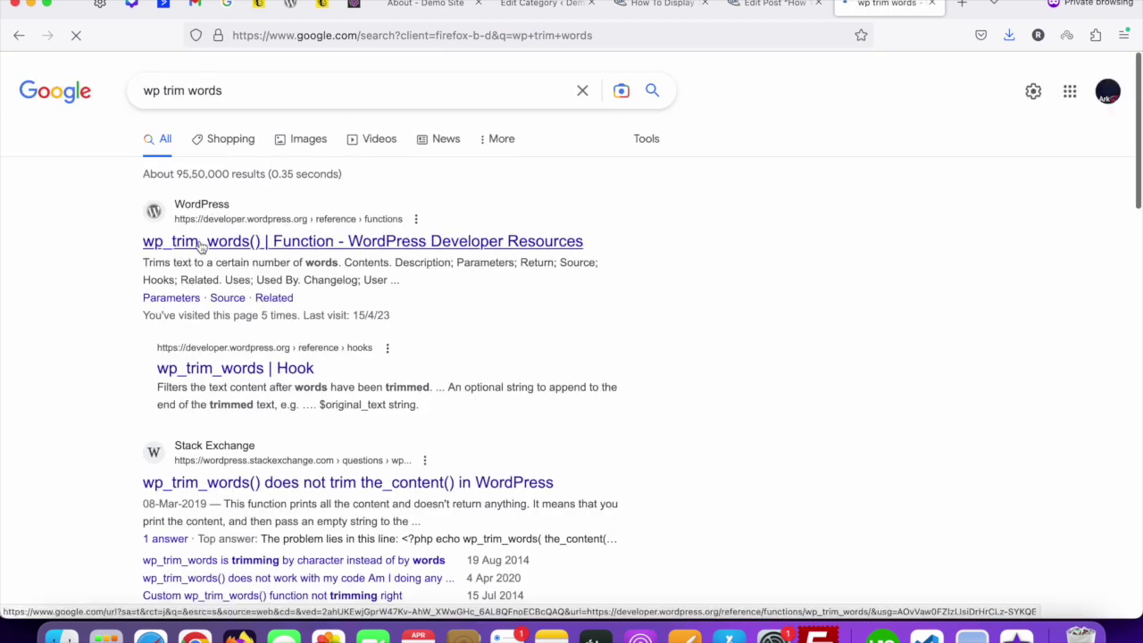
click(200, 243)
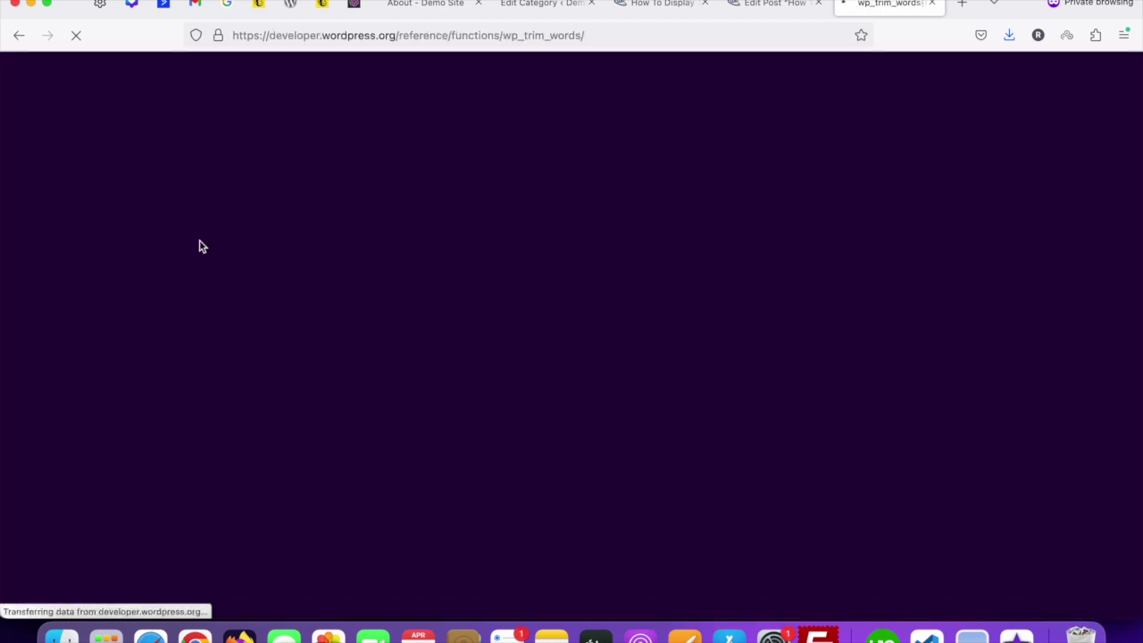
- Copy the three-line wp_trim_words() example using get_the_content() and 40 words
scroll(384, 361, down, 20)
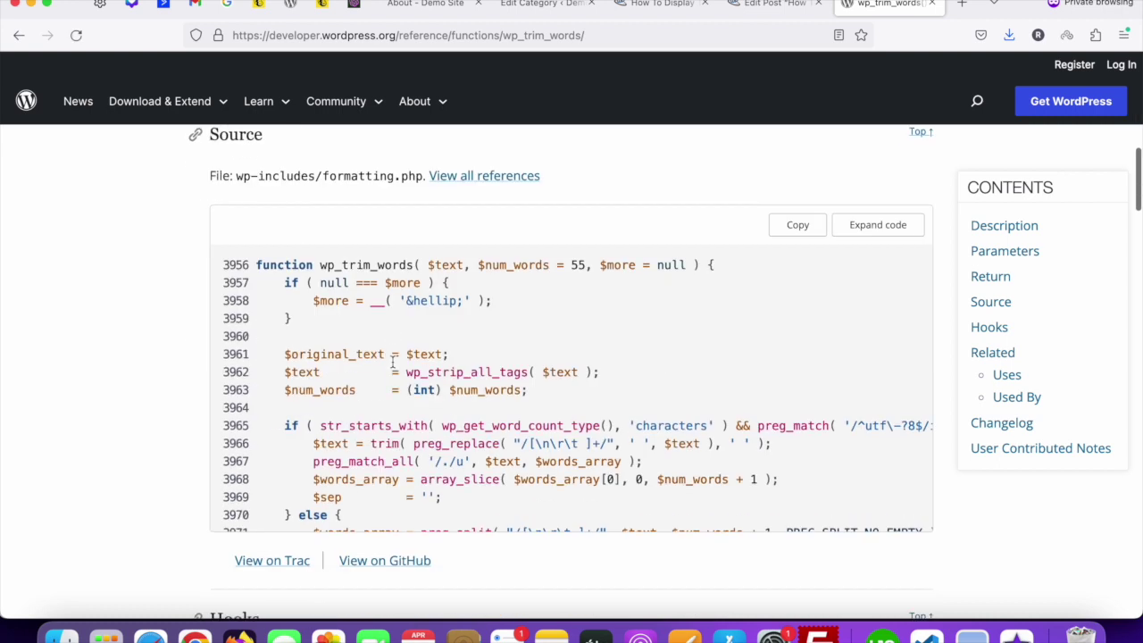
scroll(372, 368, down, 12)
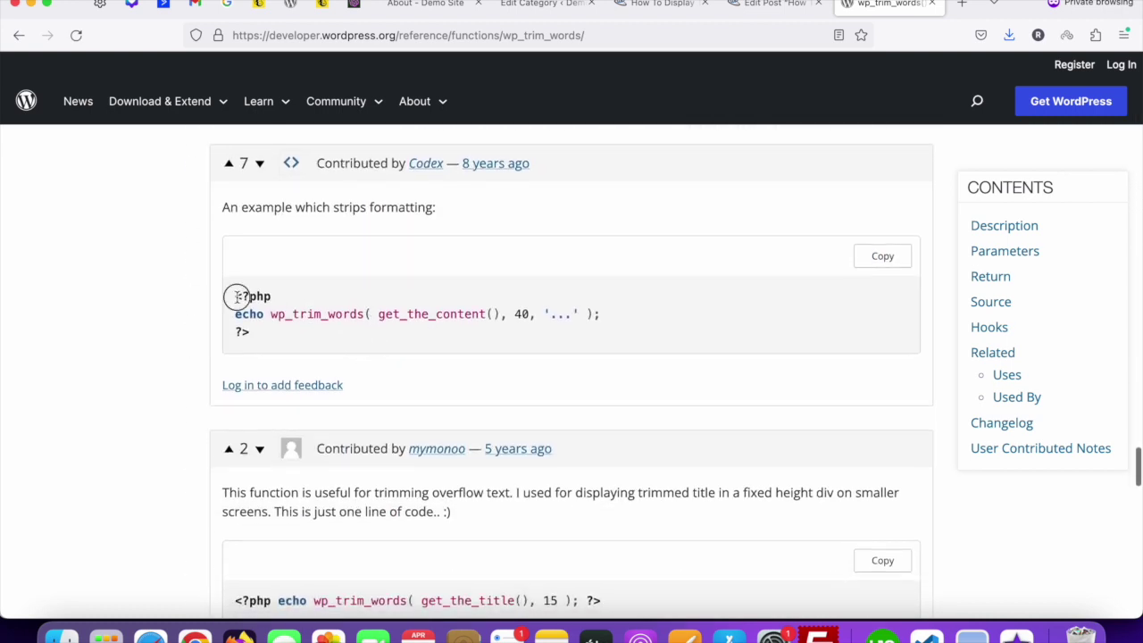
drag(238, 296, 248, 331)
right_click(254, 318)
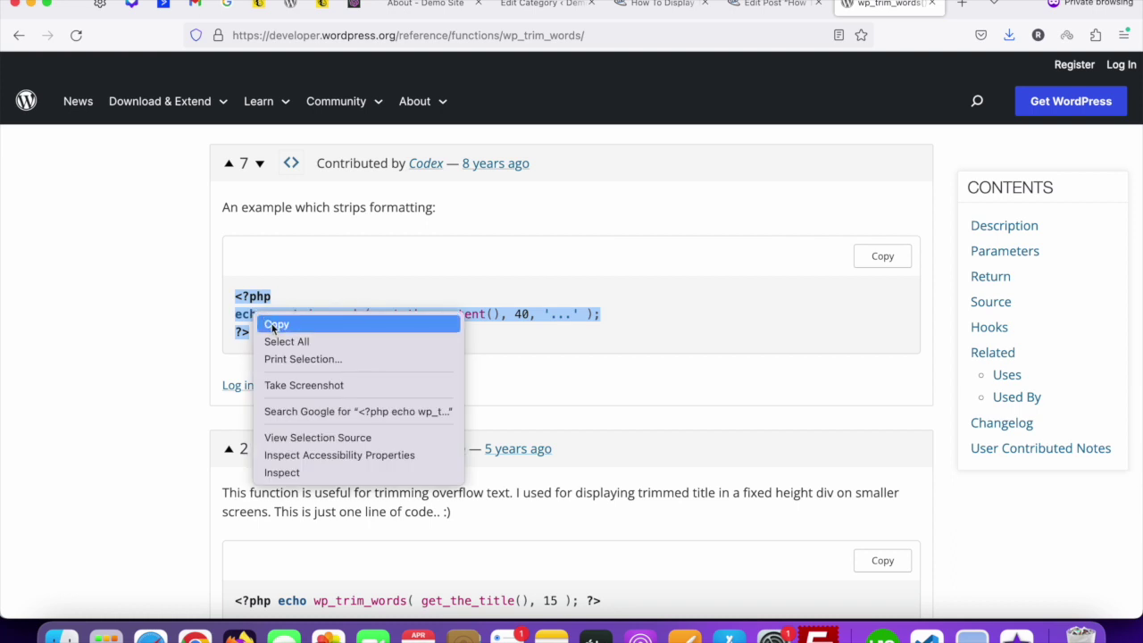
click(274, 325)
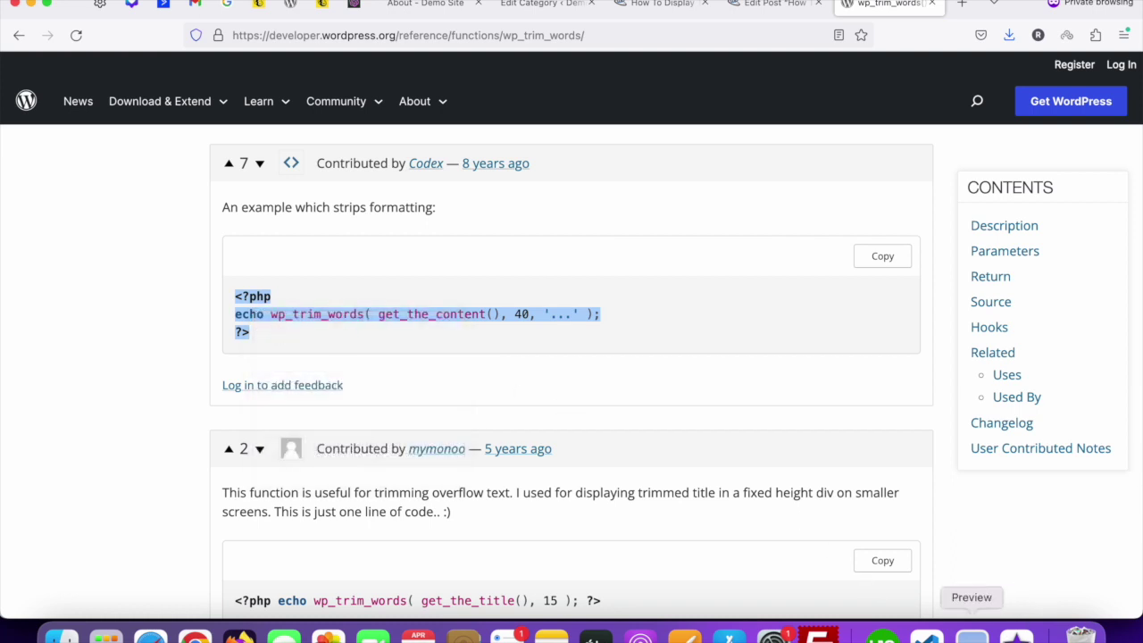
click(1018, 636)
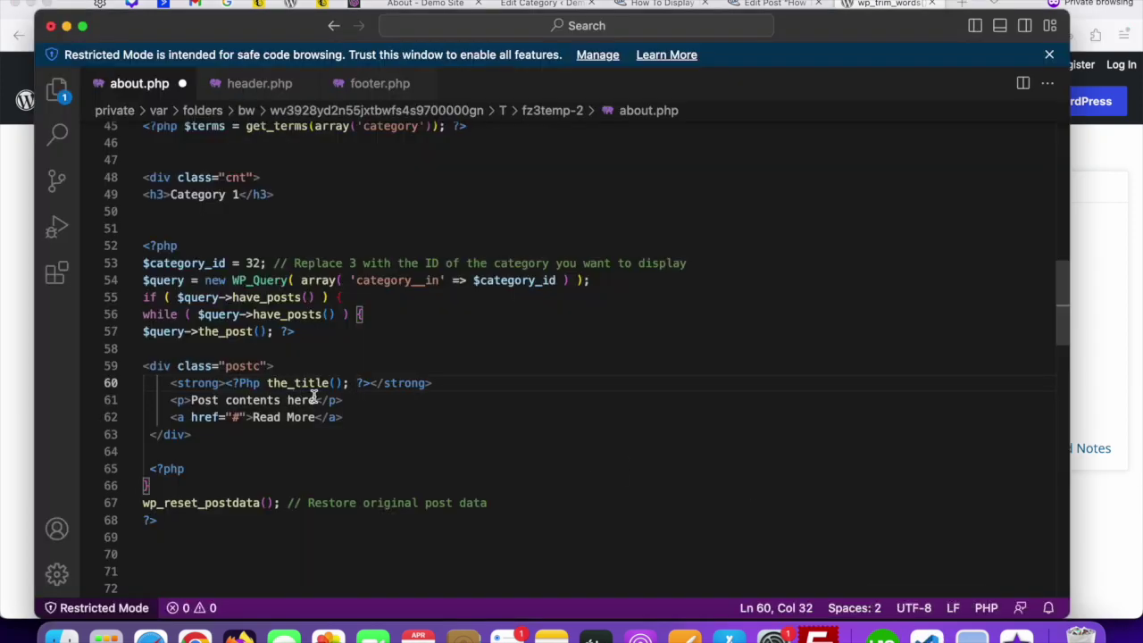
- Replace 'Post contents here' with the wp_trim_words( get_the_content(), 40, '...' ) code
drag(314, 400, 217, 401)
key(BackSpace)
key(BackSpace)
key(BackSpace)
key(BackSpace)
key(BackSpace)
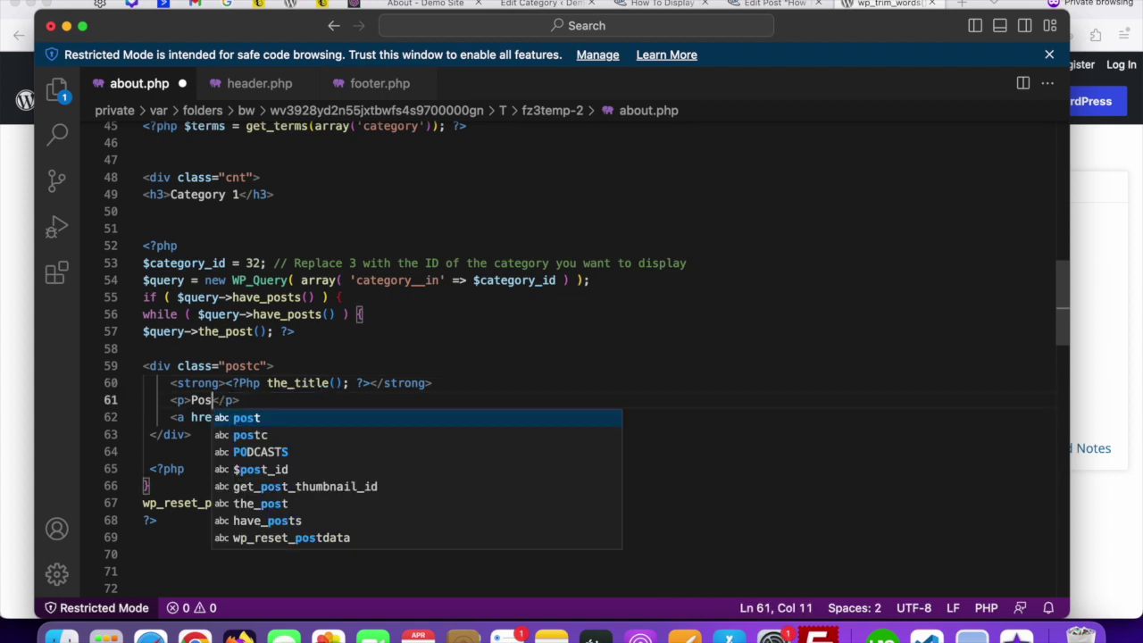
right_click(192, 399)
click(252, 485)
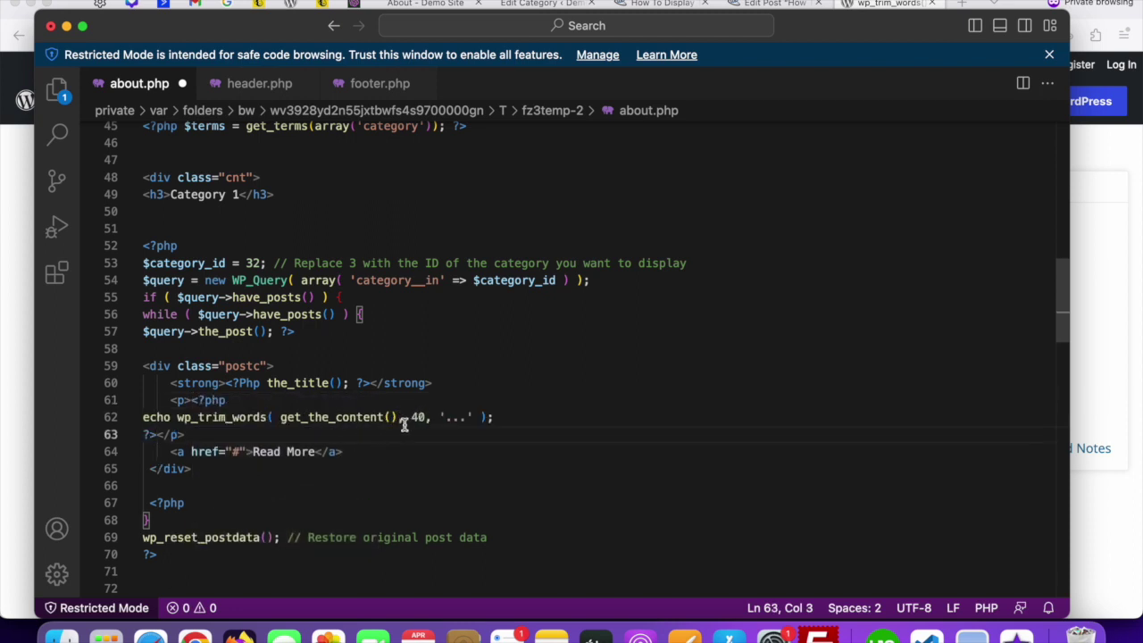
- Point the Read More href to <?php the_permalink(); ?> instead of '#', and save about.php
click(241, 452)
key(BackSpace)
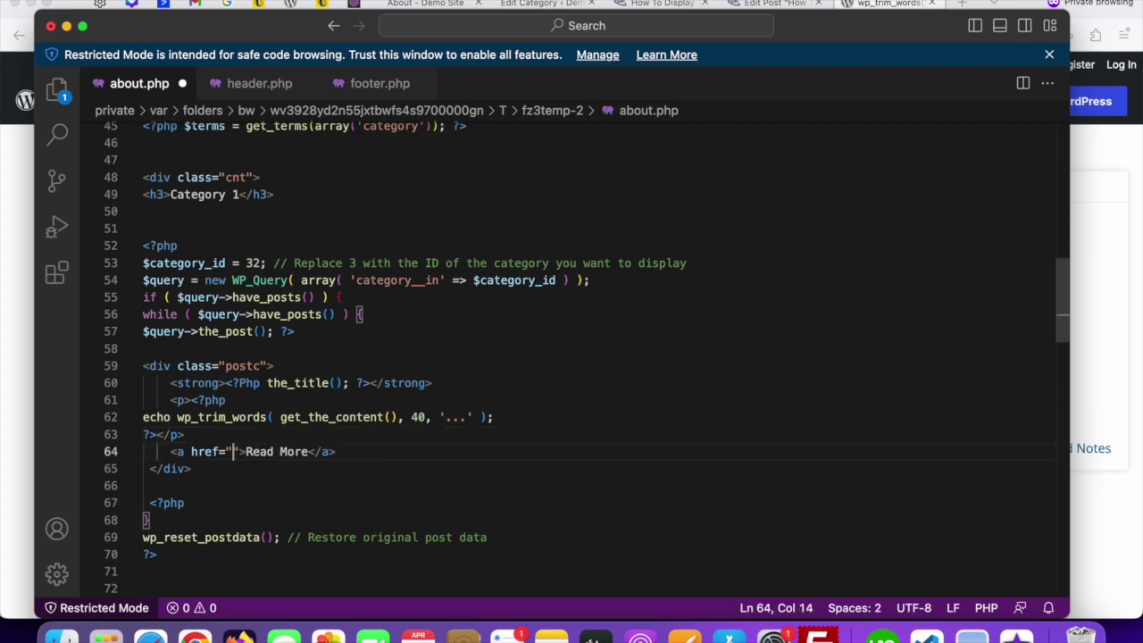
text(<>)
text(?p)
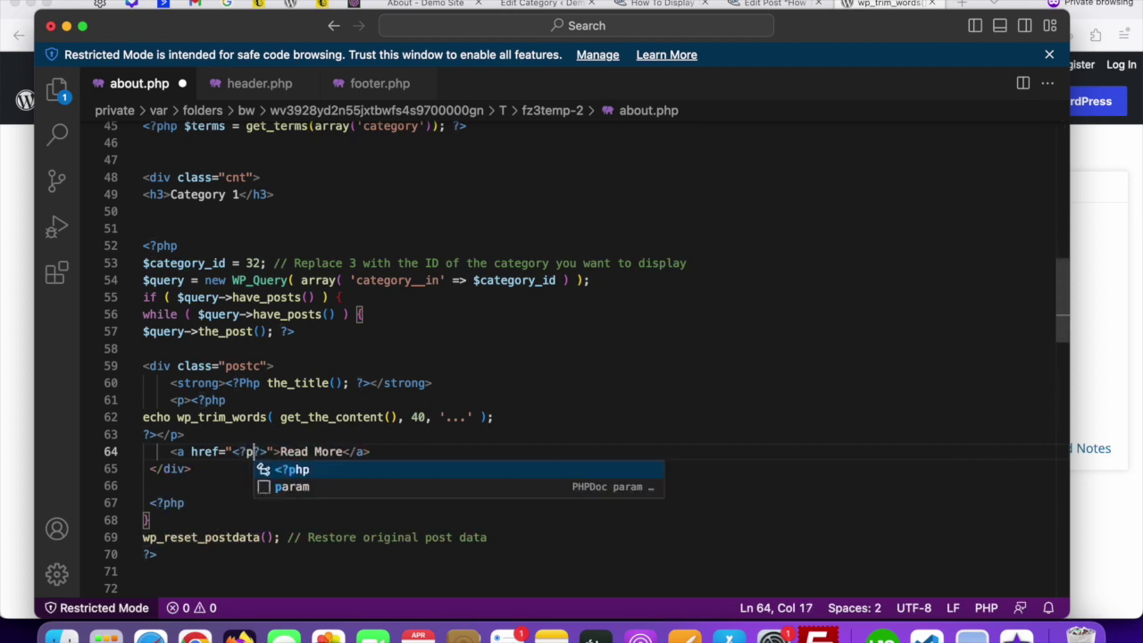
text(hp th)
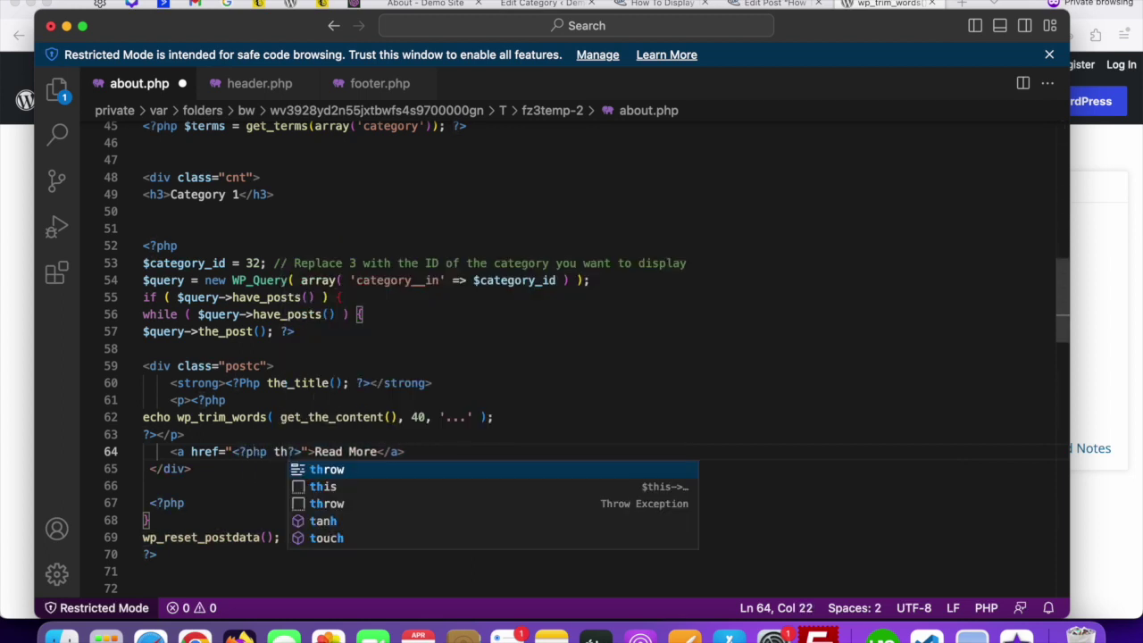
text(e_per)
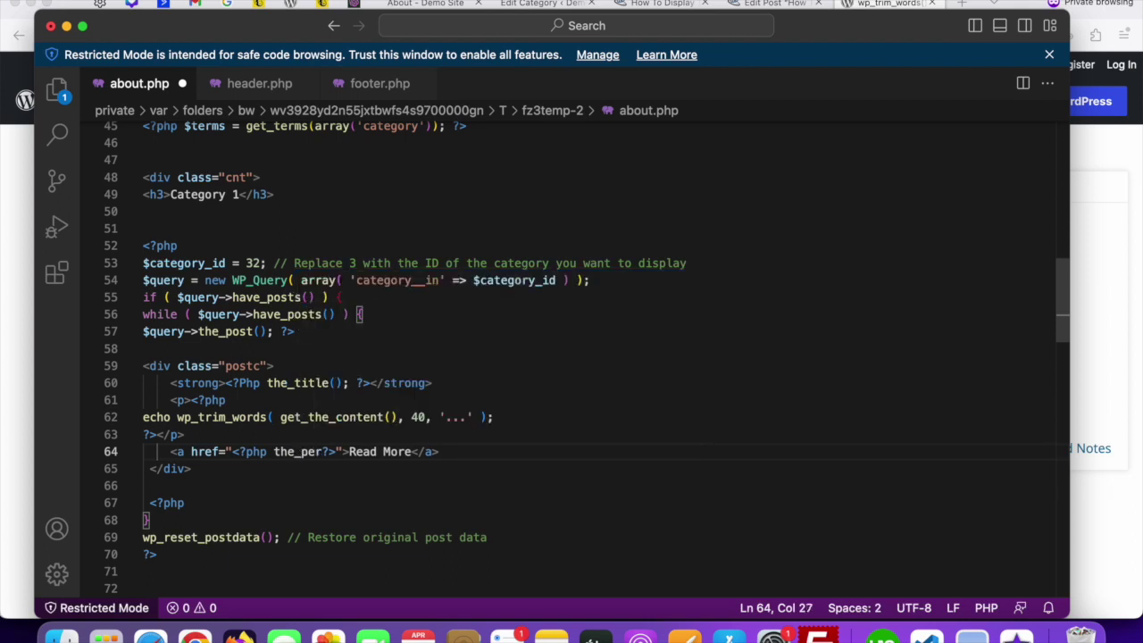
text(malink )
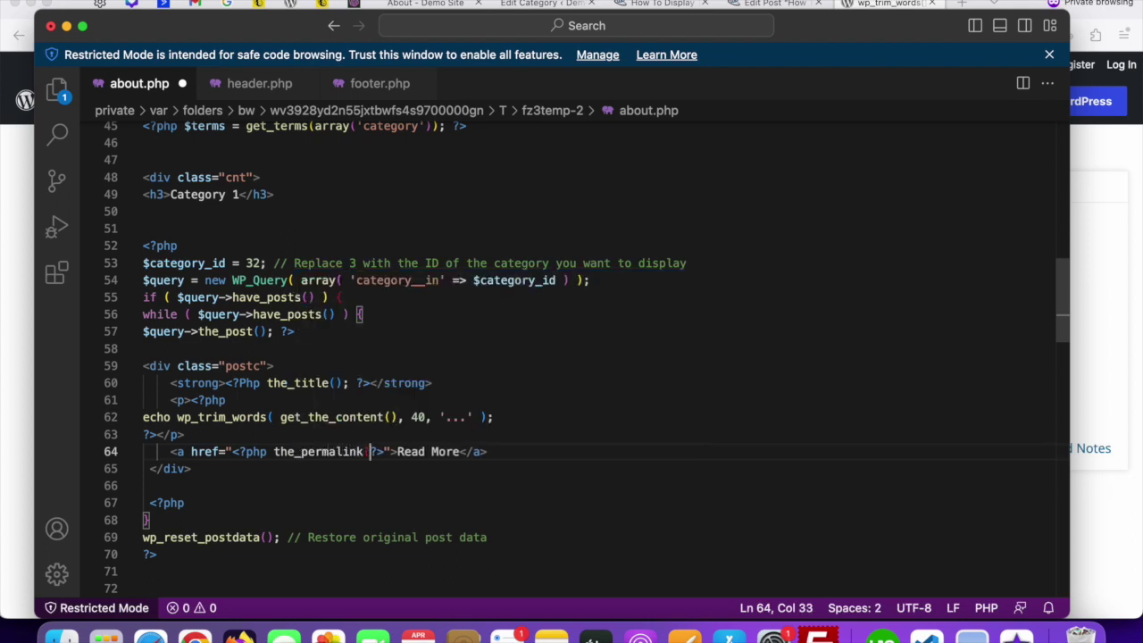
text(();)
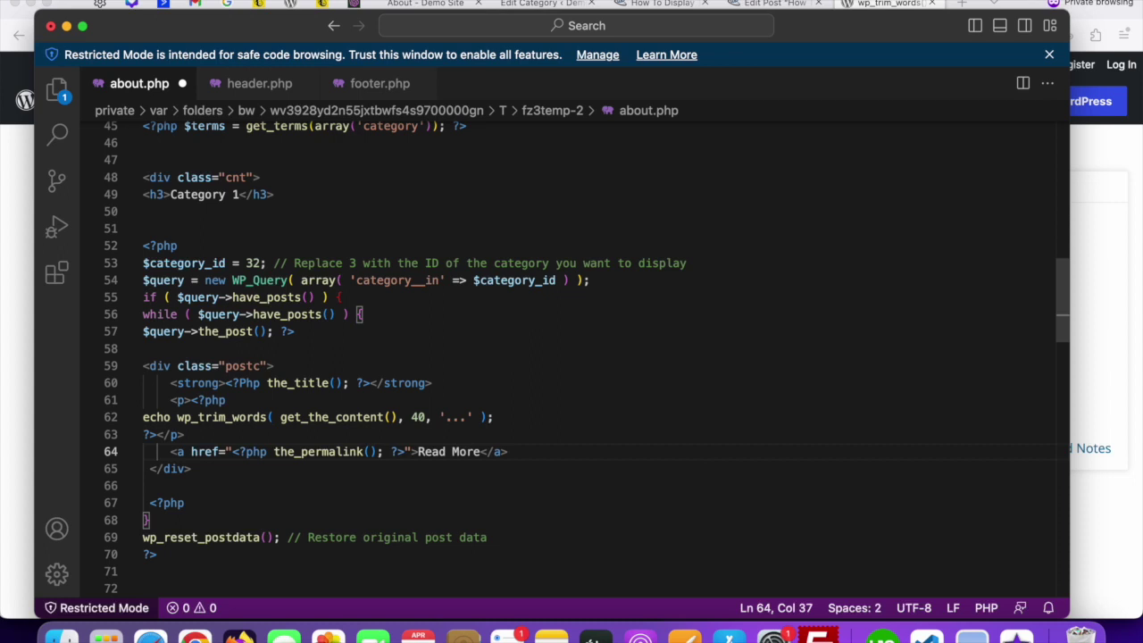
scroll(292, 482, down, 1)
key(super+s)
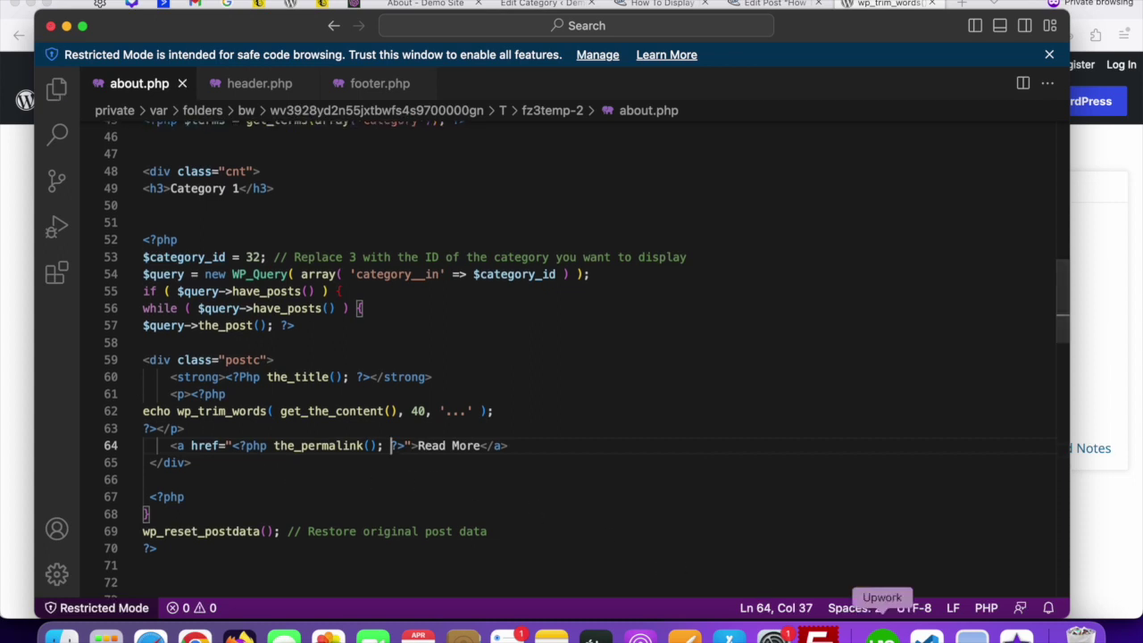
- Upload the changed about.php through FileZilla and return to the About page in the browser
click(817, 636)
click(743, 371)
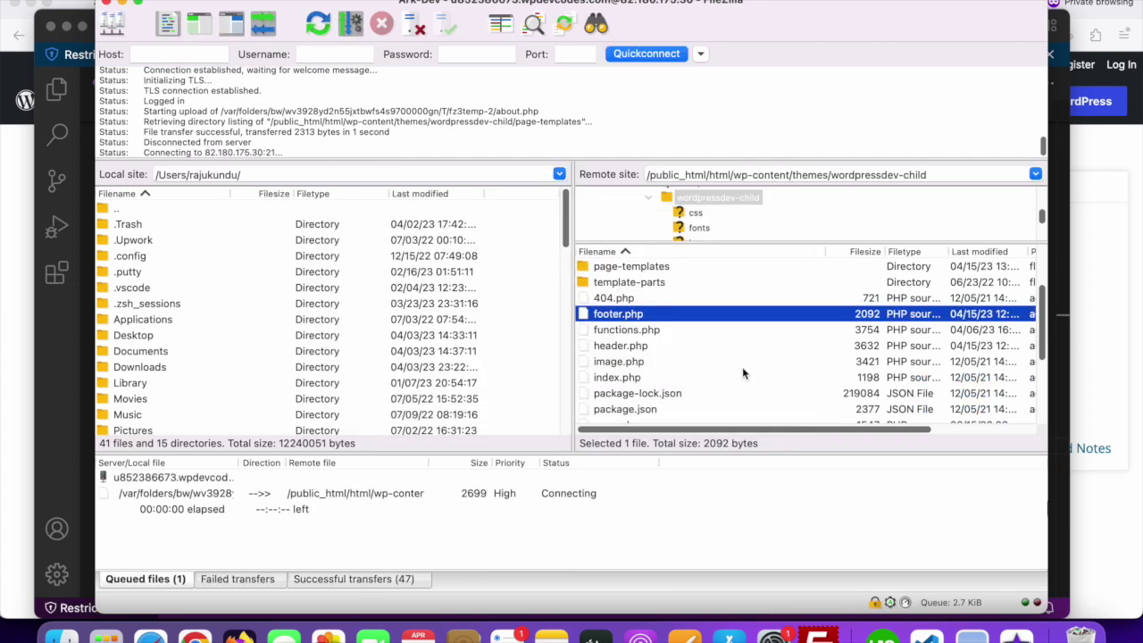
click(1125, 293)
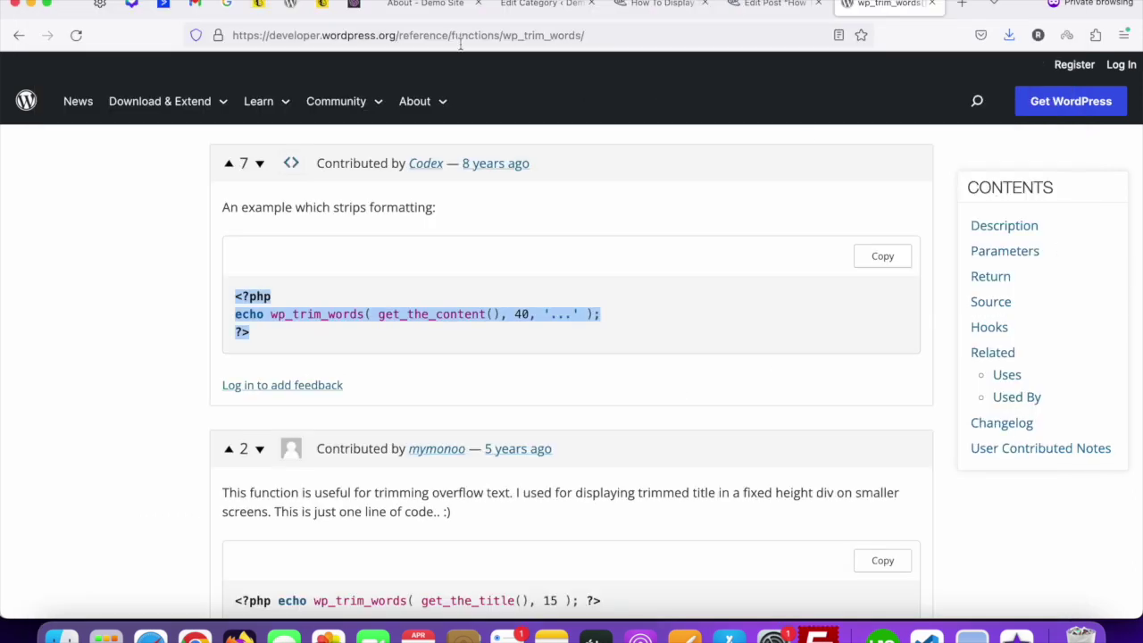
click(436, 5)
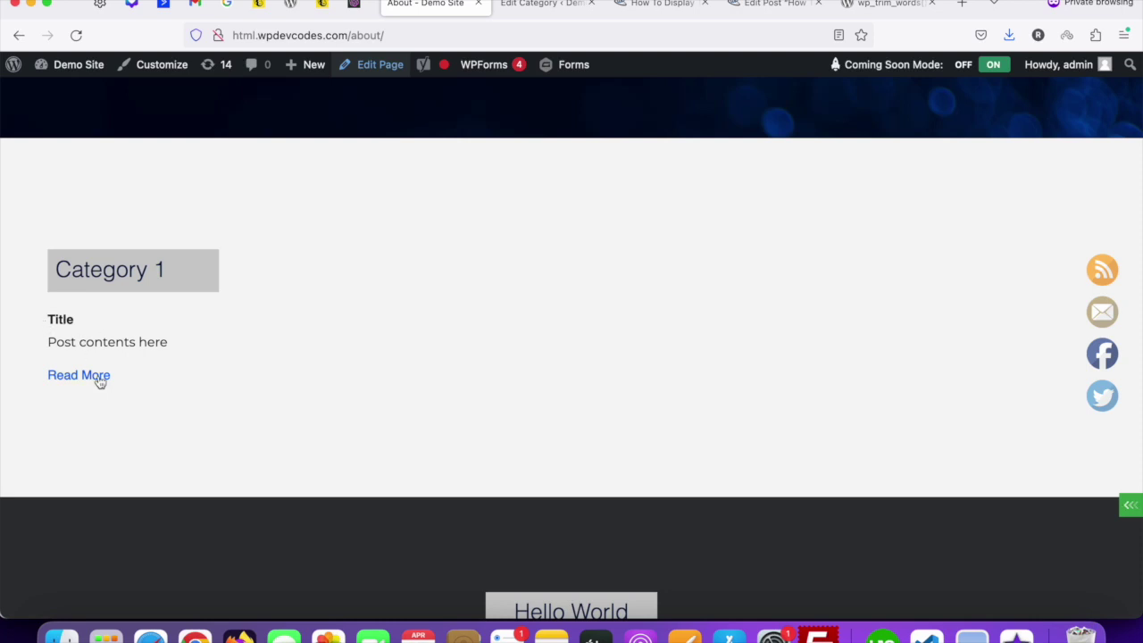
- Log back in to the WordPress admin with the saved login and return to the About page
click(535, 5)
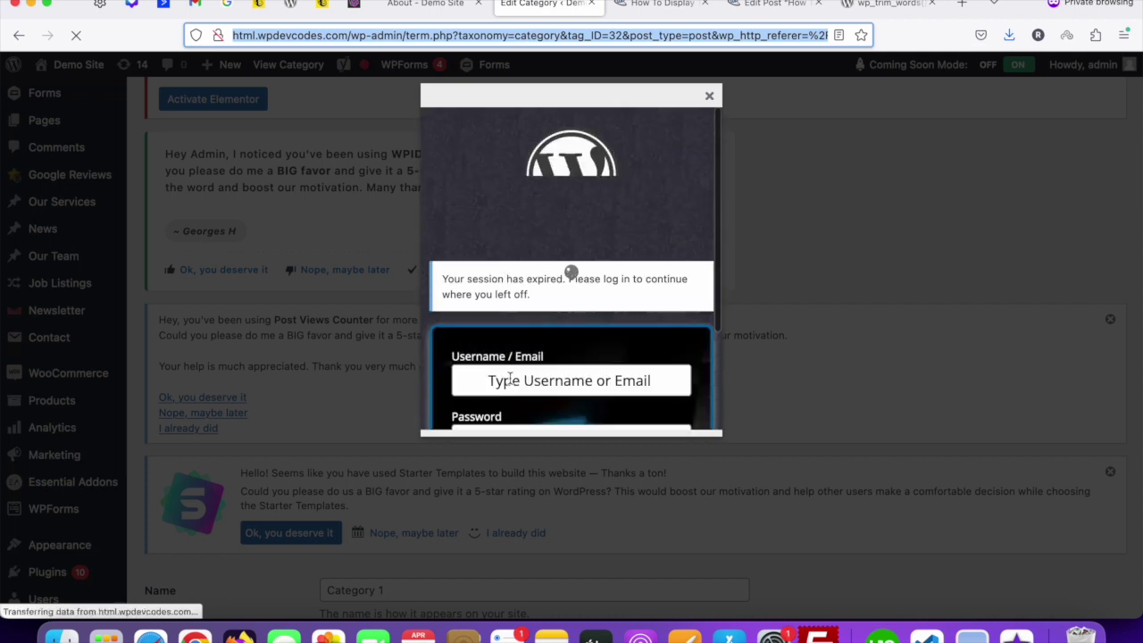
click(514, 379)
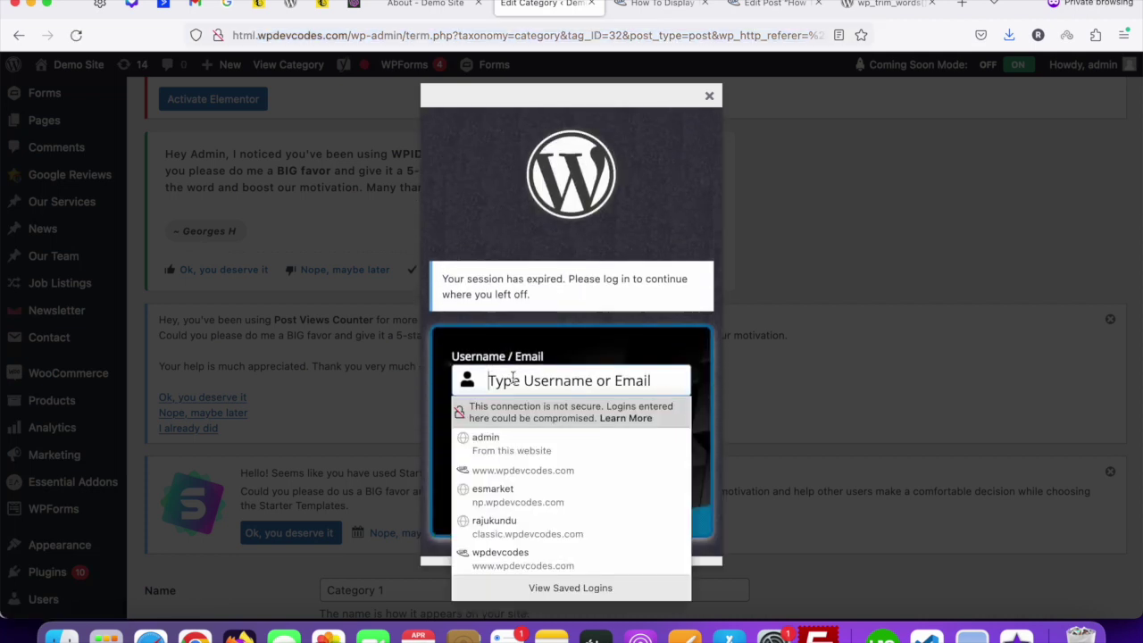
click(486, 439)
click(659, 495)
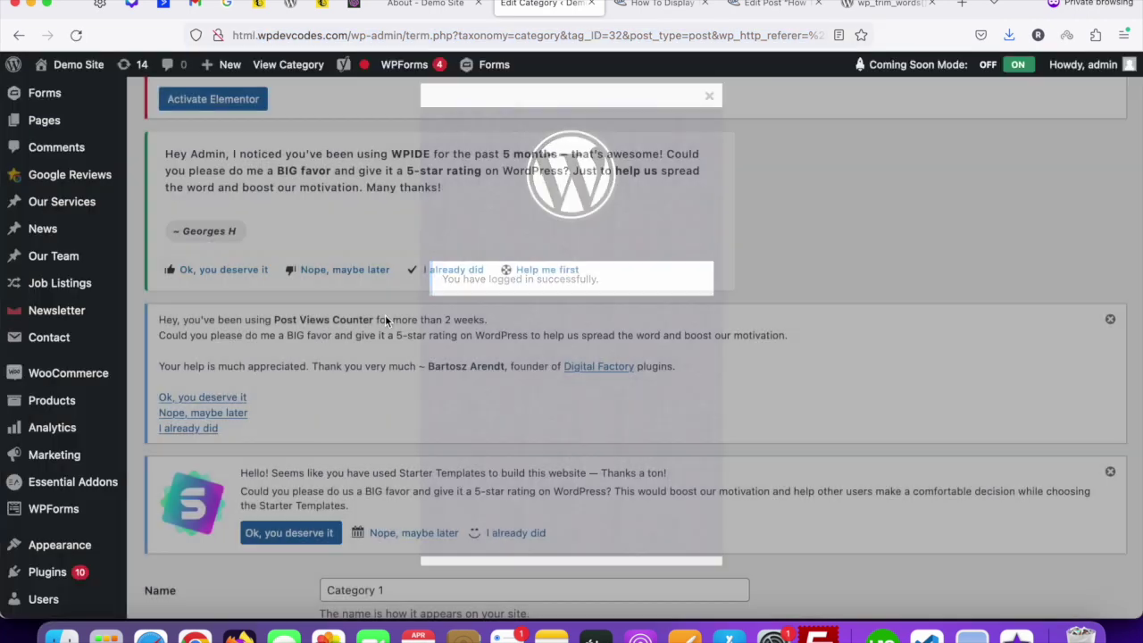
scroll(354, 240, down, 5)
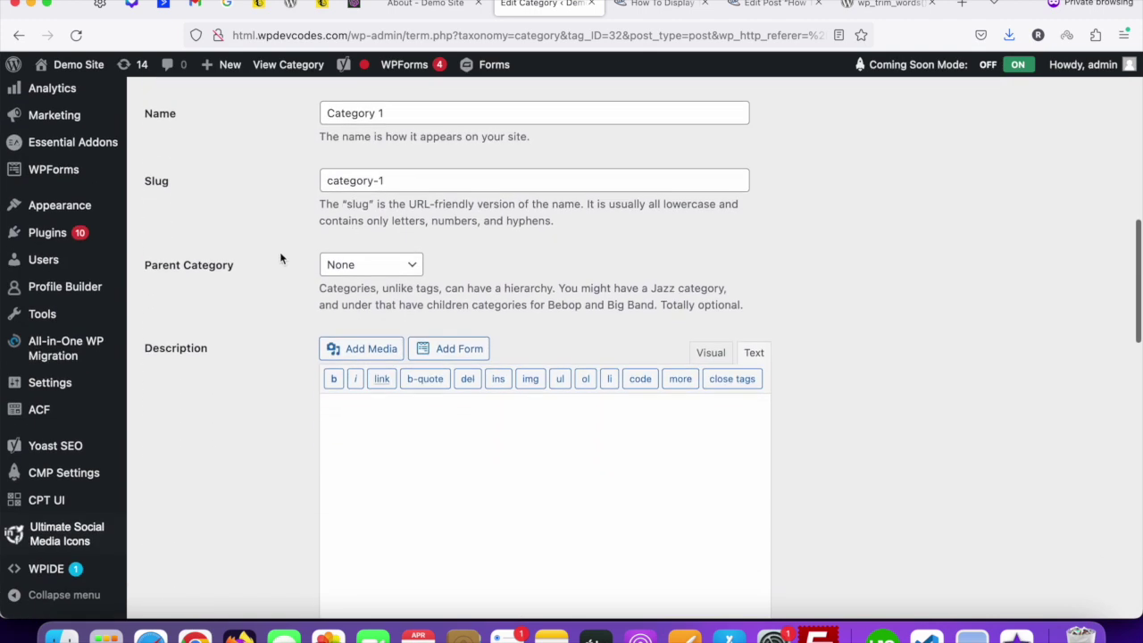
scroll(180, 186, up, 5)
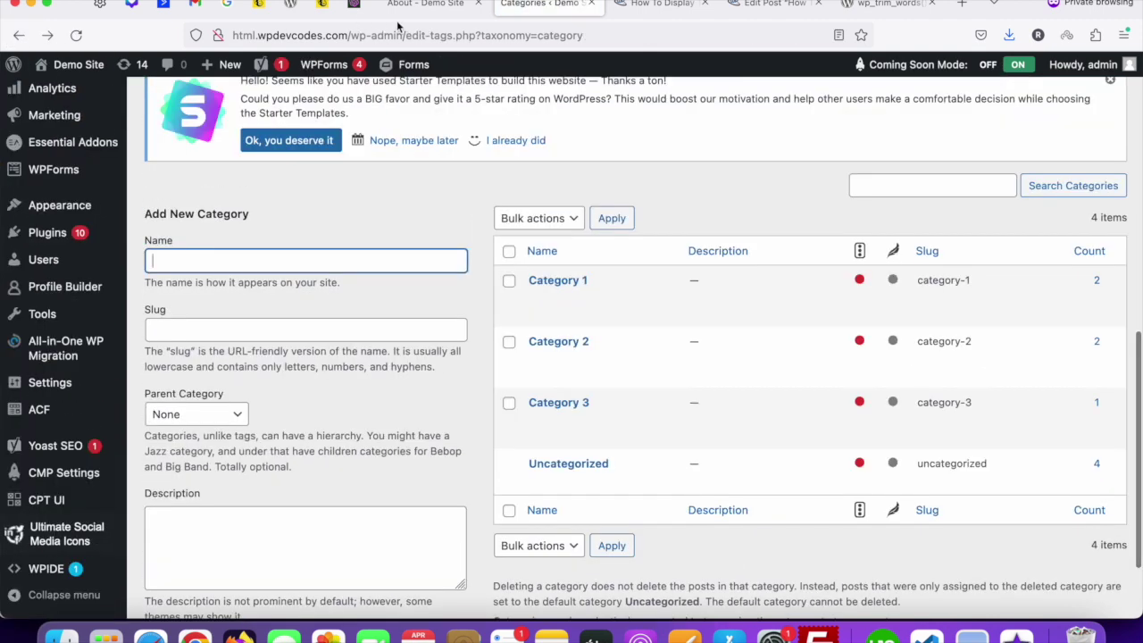
click(420, 4)
- Reload the About page three times, see it stay blank, and go back to about.php
click(406, 34)
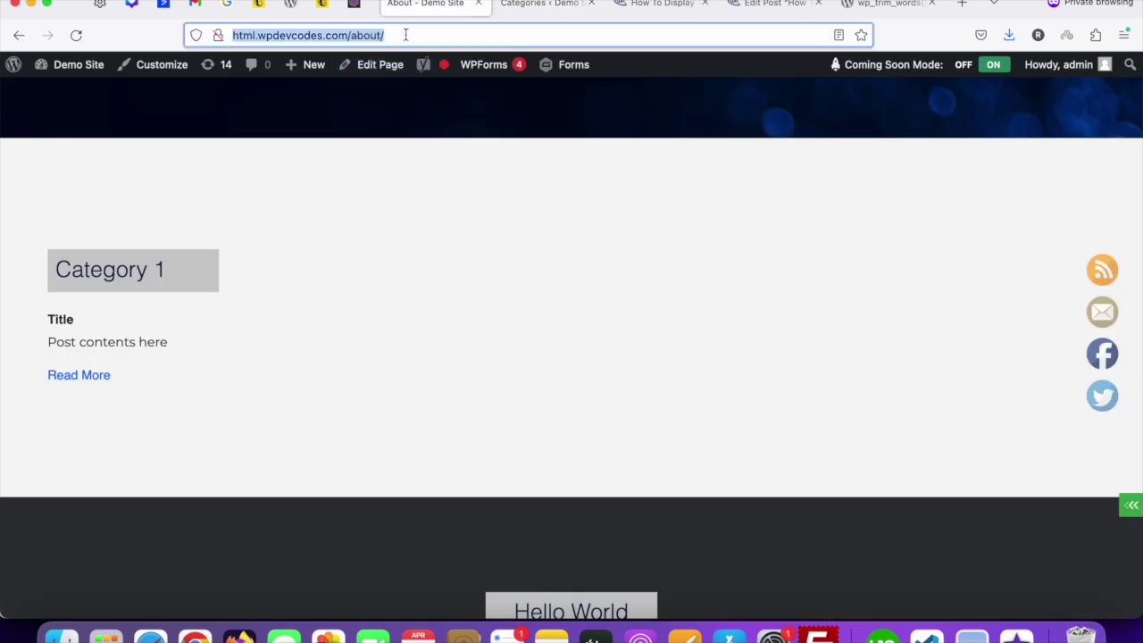
key(Return)
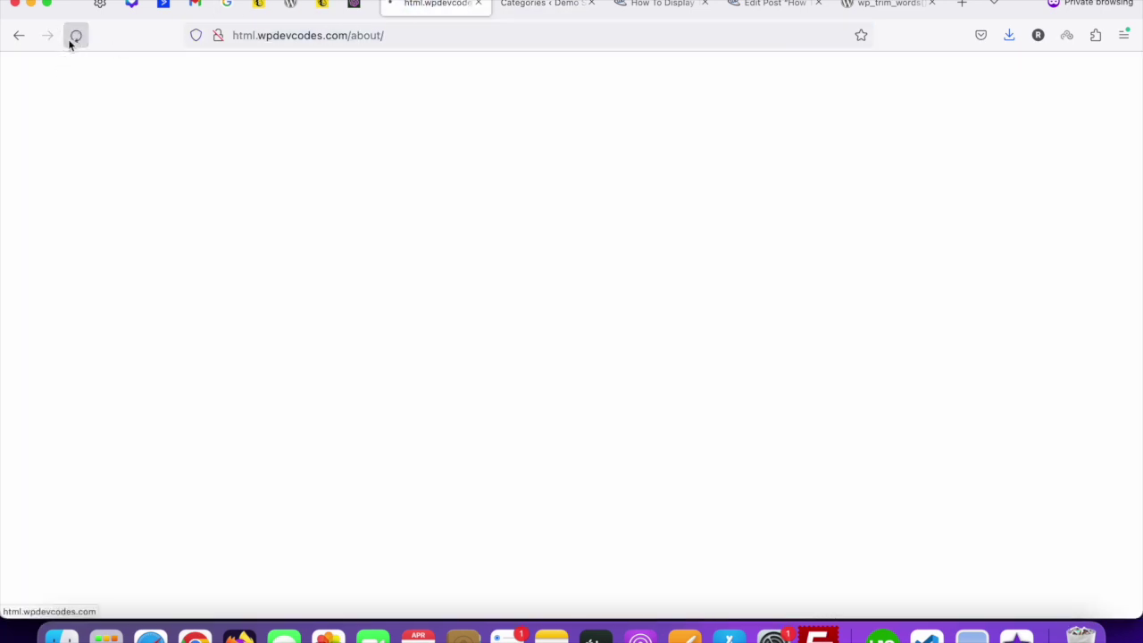
click(69, 41)
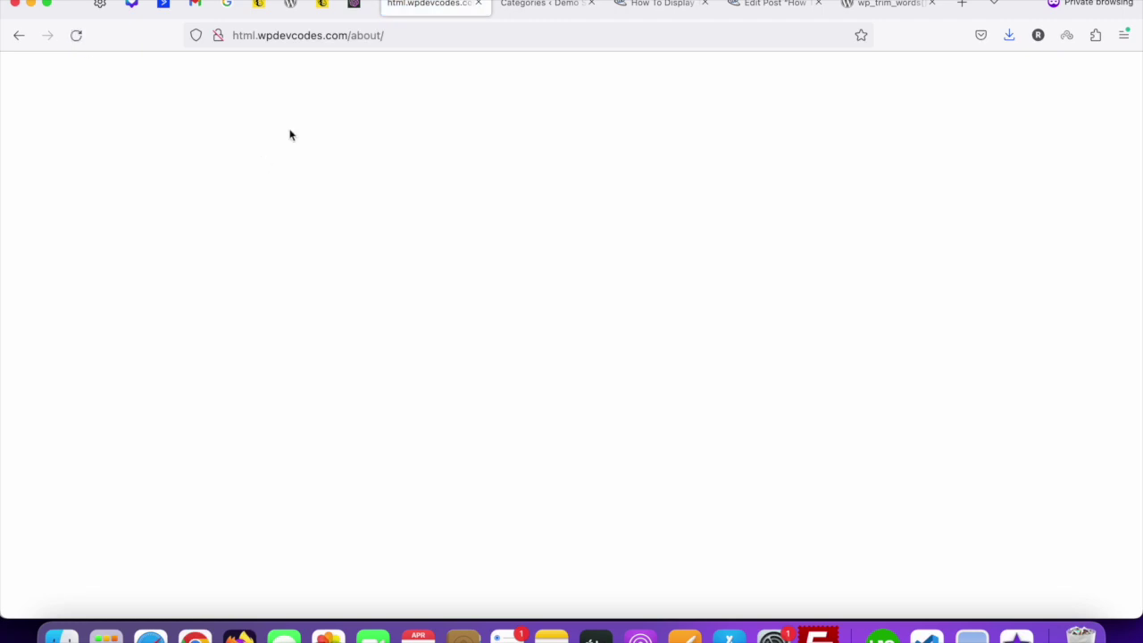
click(76, 35)
click(926, 635)
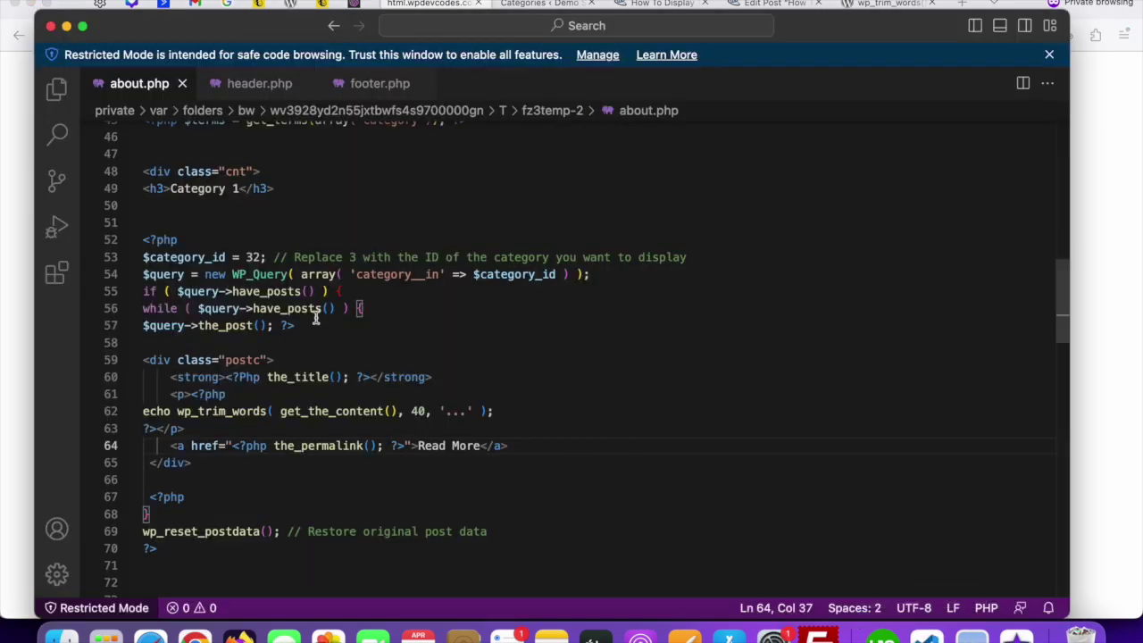
- Add a second closing brace at the end of line 68 to close the if block, and save about.php
scroll(315, 317, down, 2)
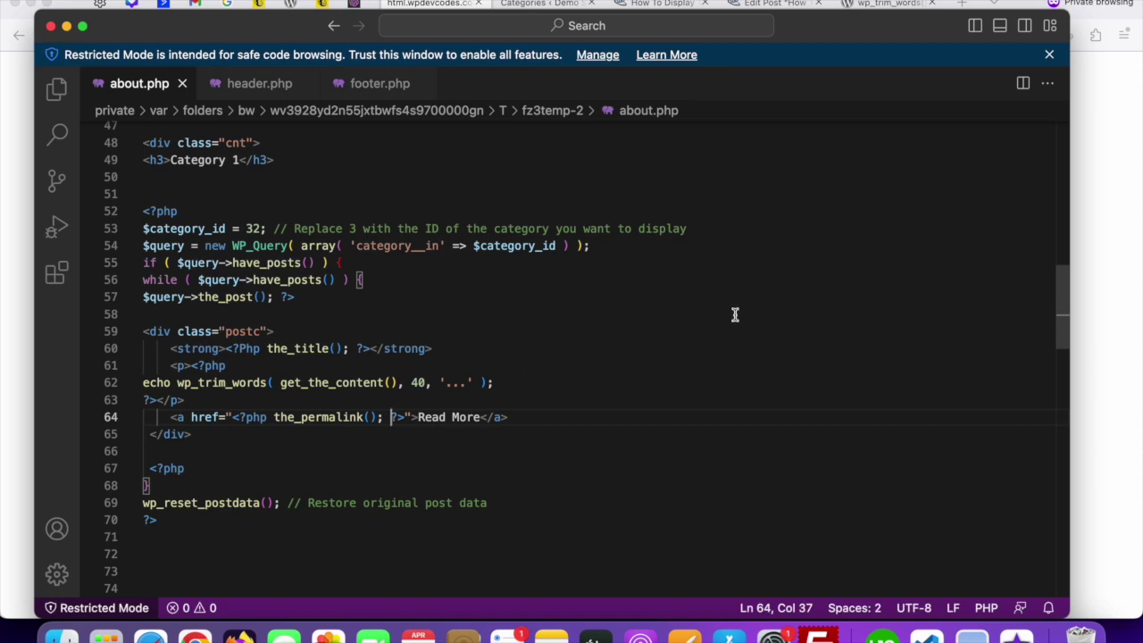
click(348, 264)
click(164, 487)
text(})
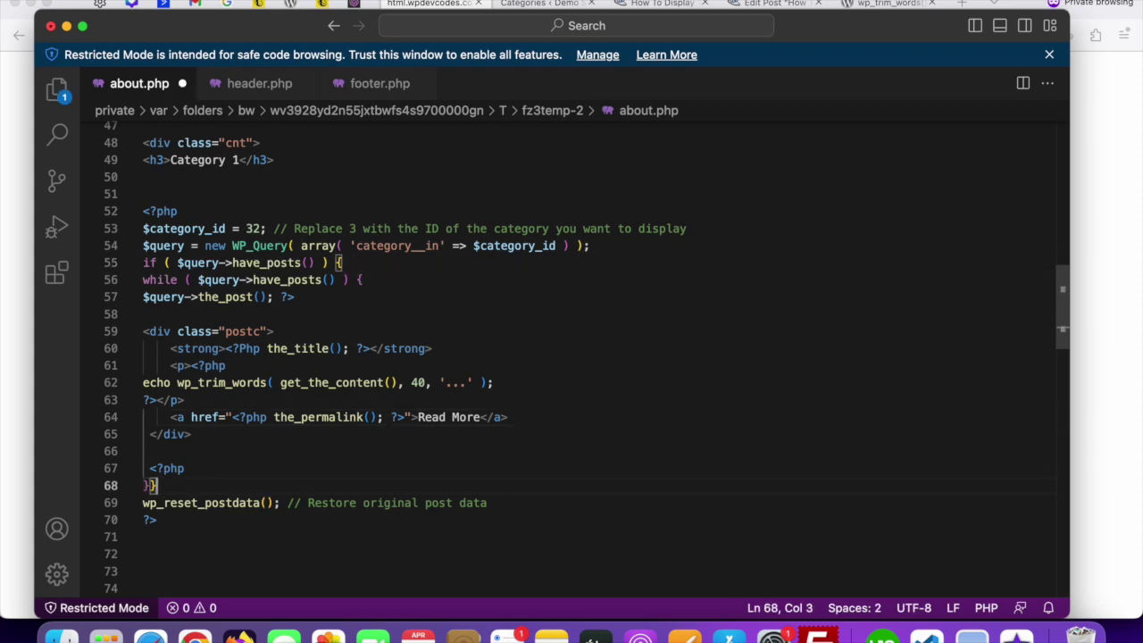
key(BackSpace)
text(})
key(super+s)
click(818, 636)
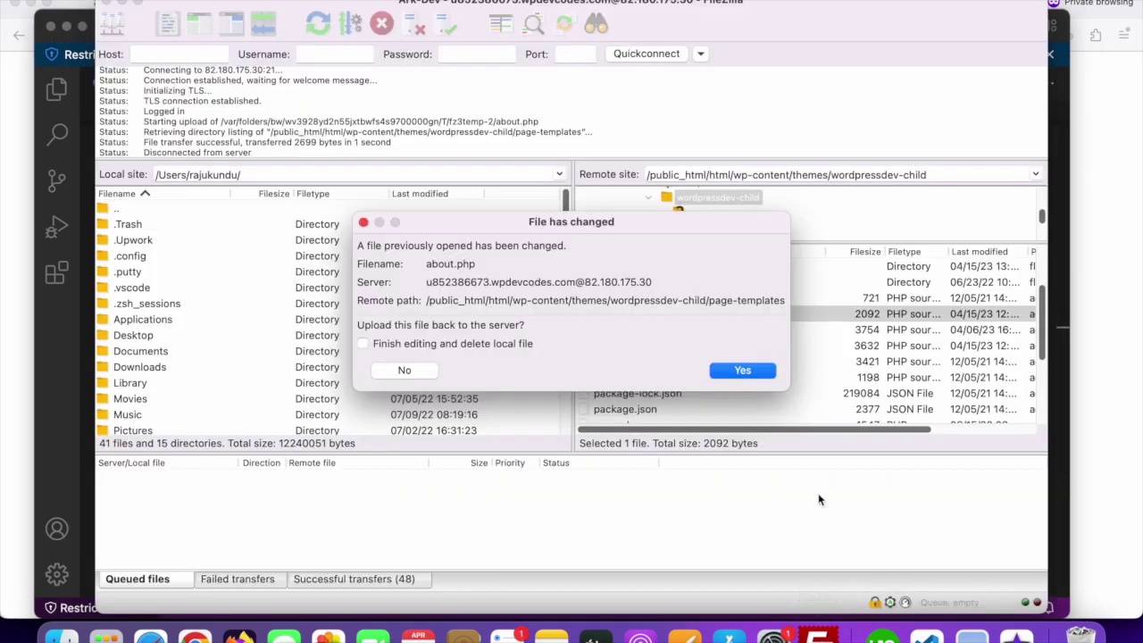
- Upload about.php and reload the About page, which now lists Post Dummy and Blog 2
click(747, 371)
click(1104, 304)
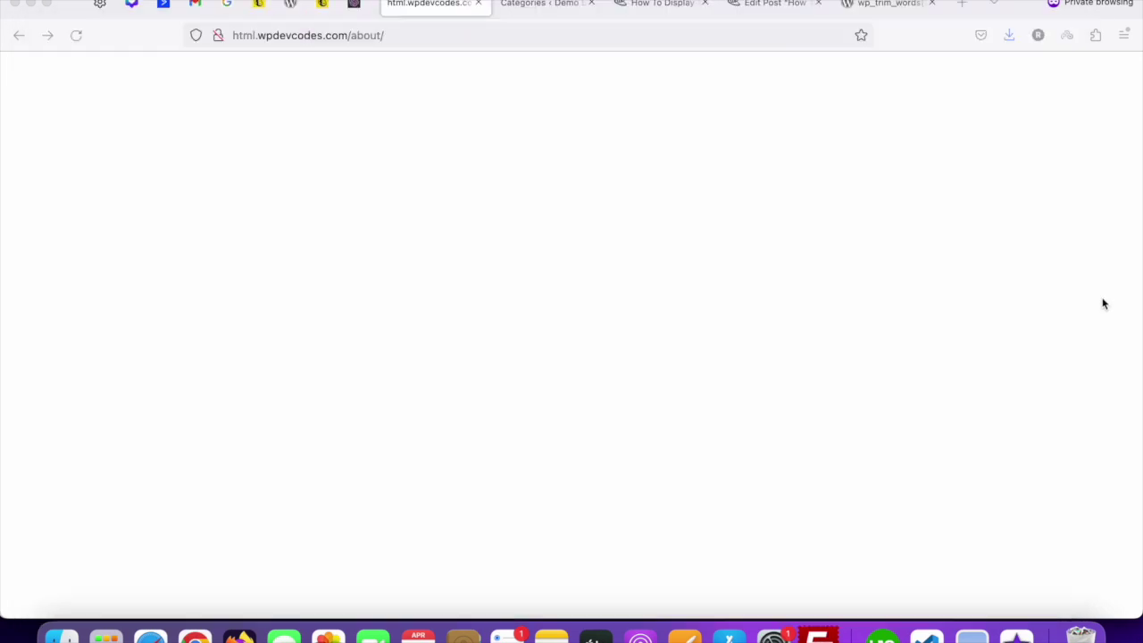
key(Return)
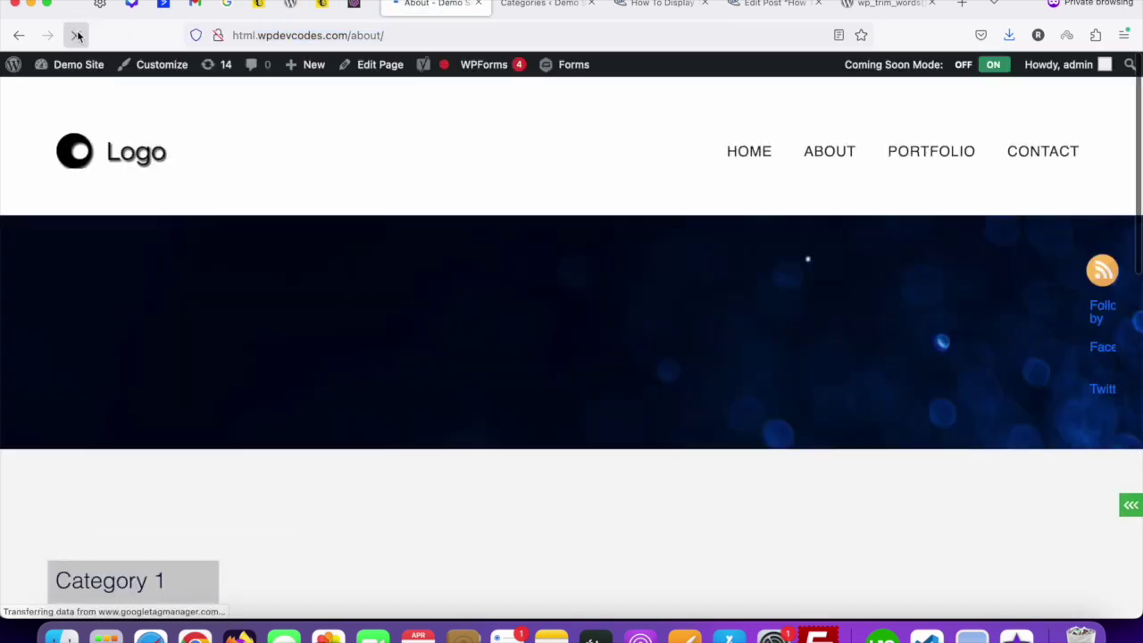
scroll(384, 255, down, 5)
scroll(177, 340, down, 2)
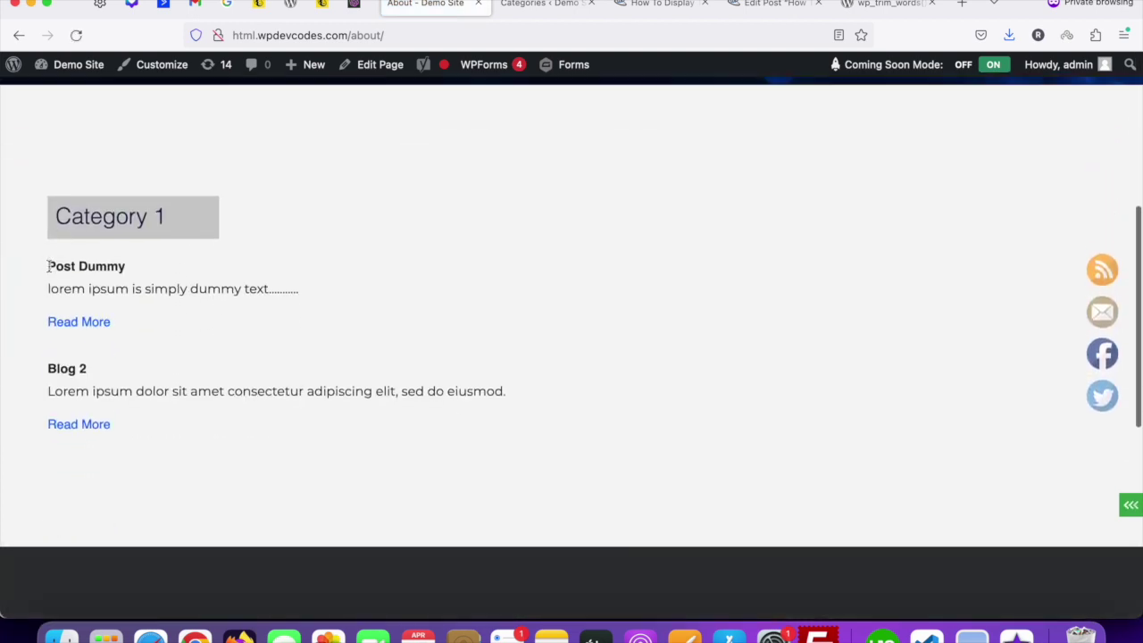
drag(47, 268, 154, 288)
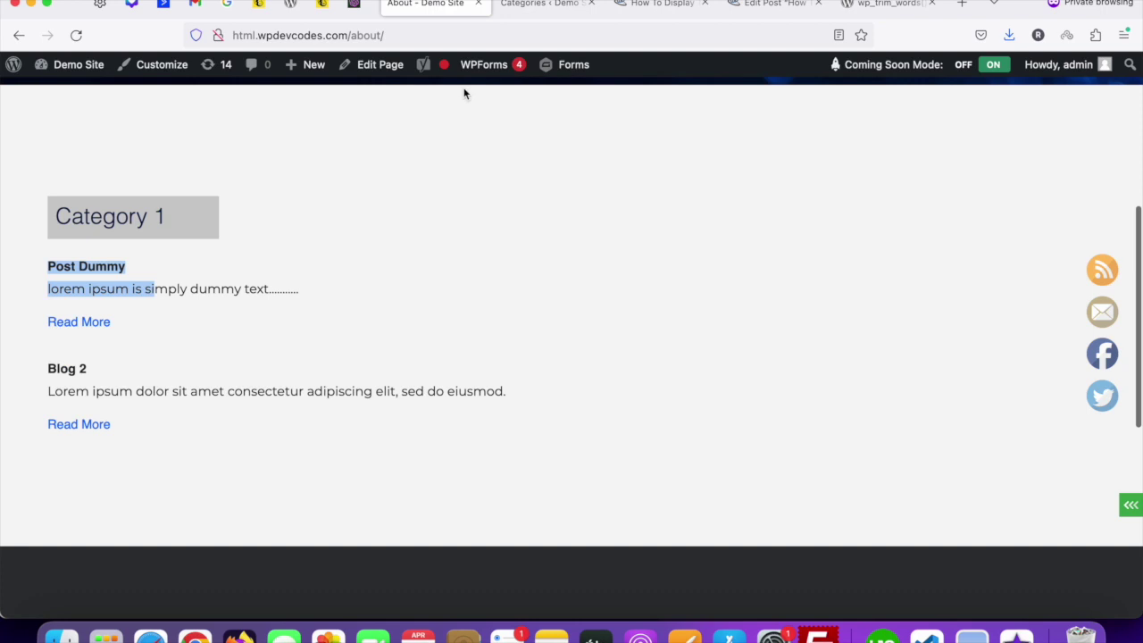
click(539, 3)
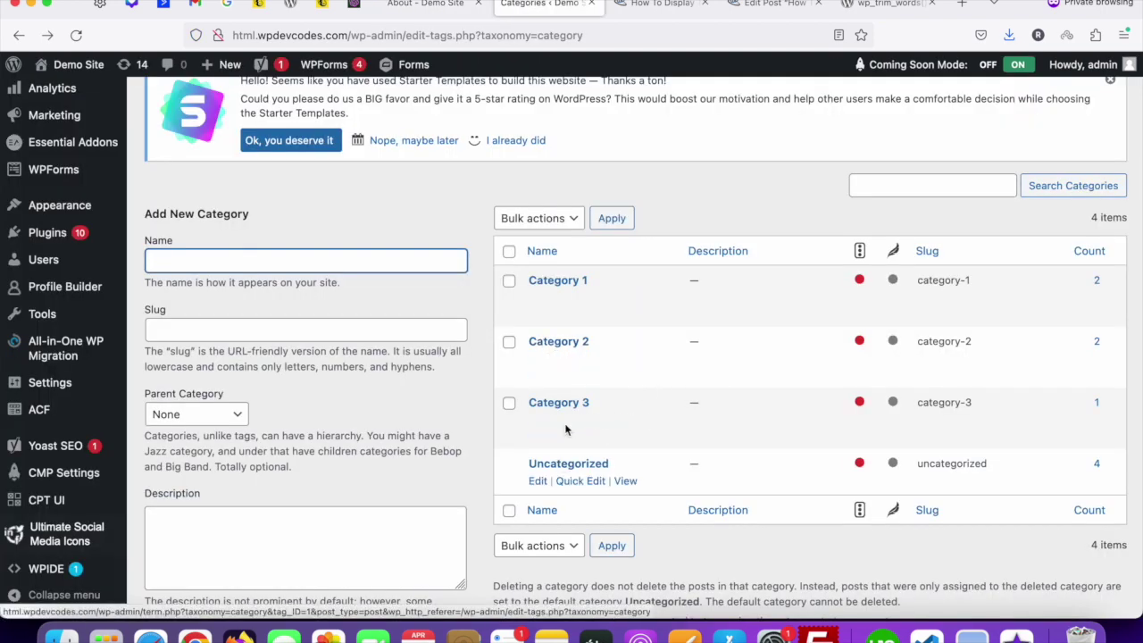
- Quick-edit Dummy Post 4 from All Posts, ticking Category 2 and unticking Uncategorized
scroll(80, 279, up, 3)
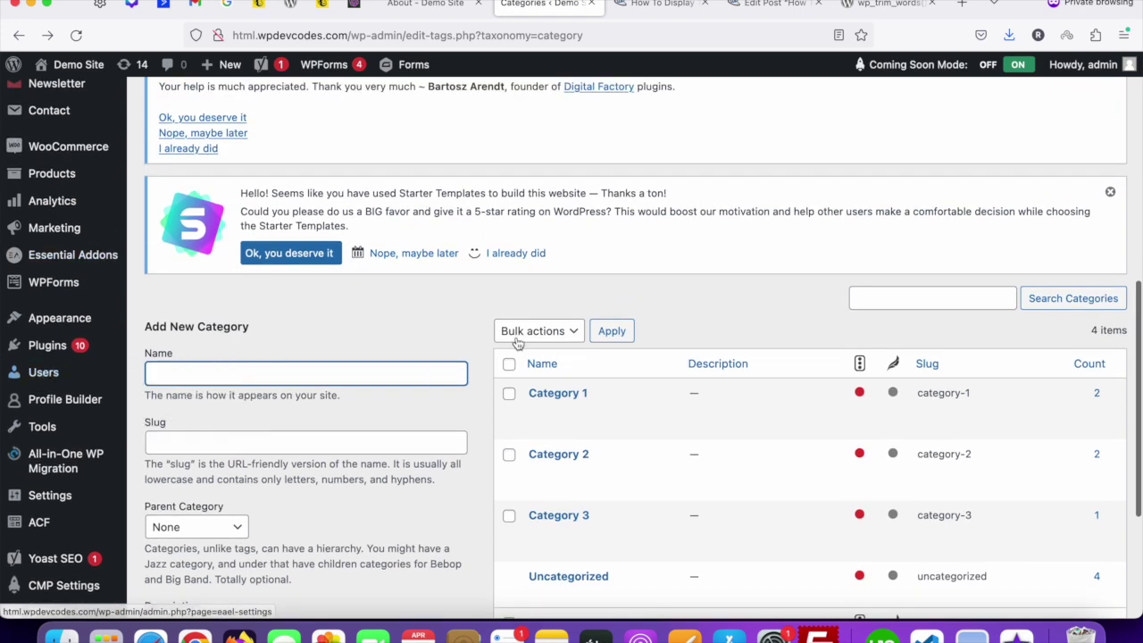
scroll(81, 279, up, 10)
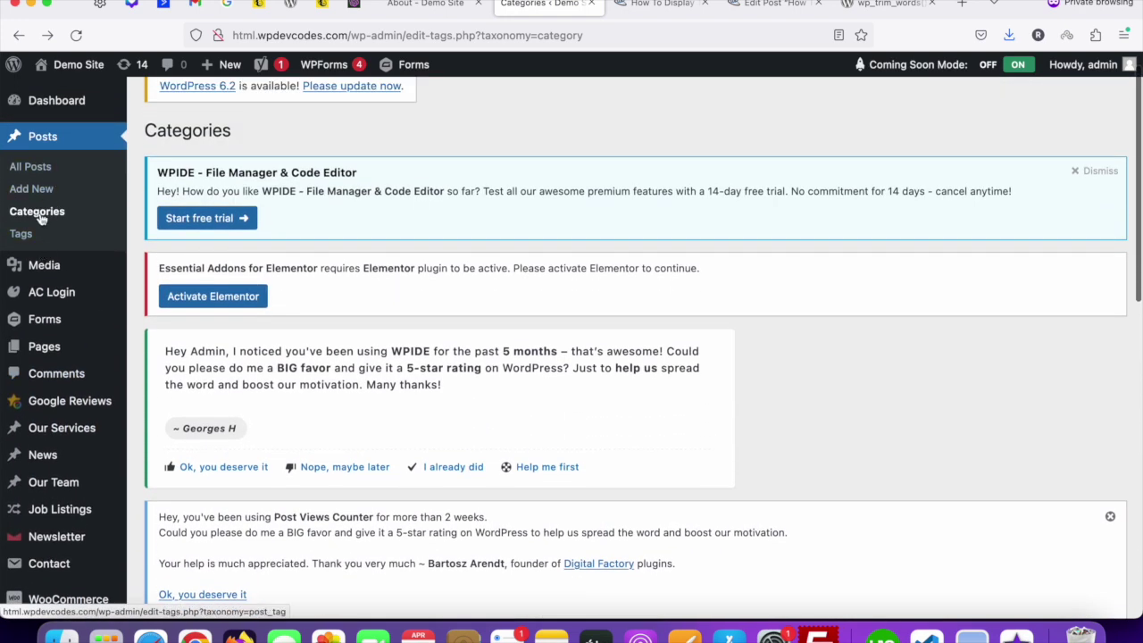
click(46, 143)
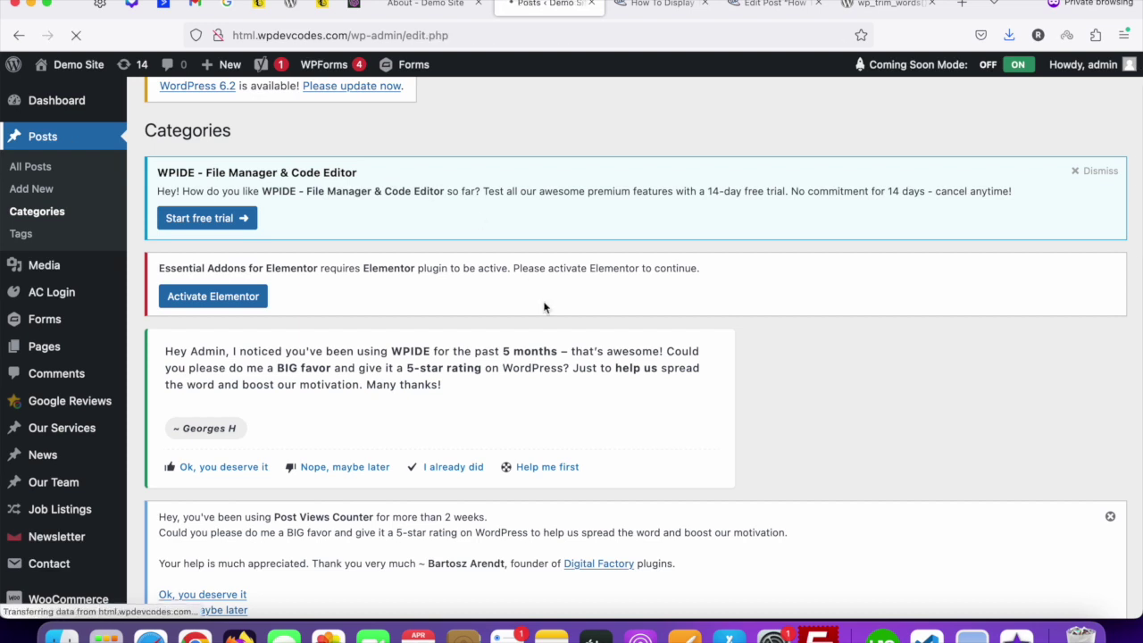
scroll(419, 307, down, 15)
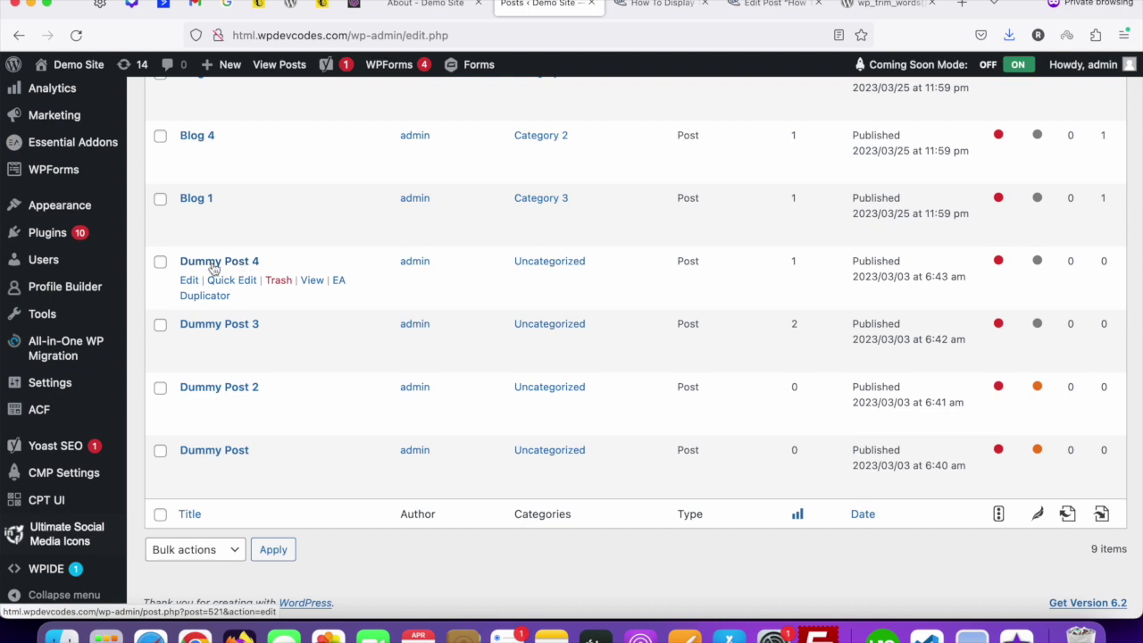
click(228, 281)
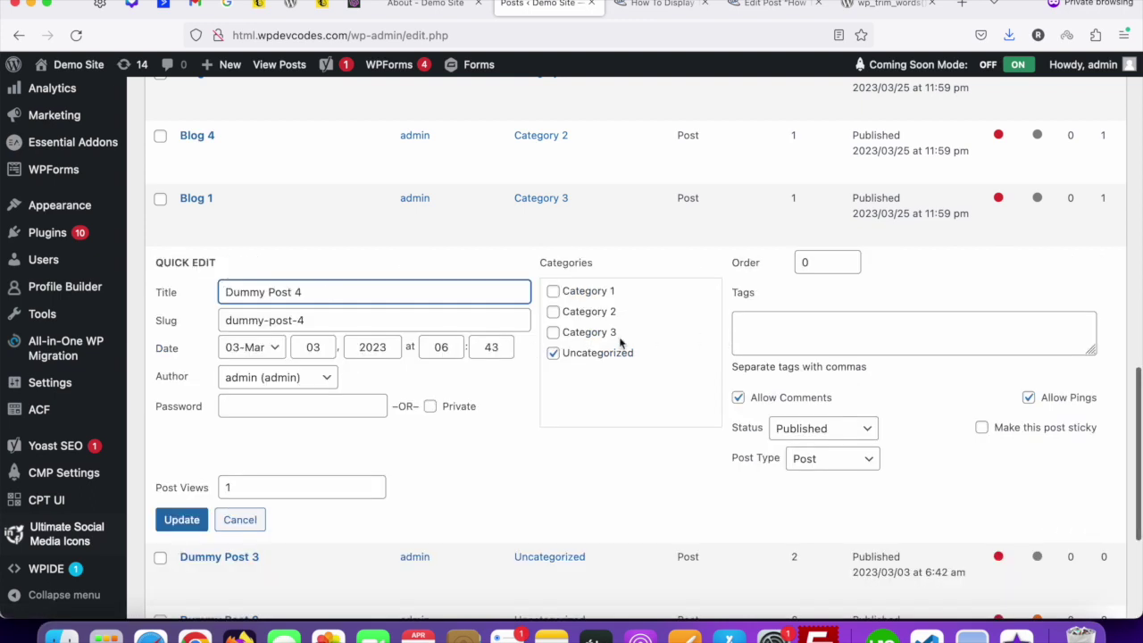
click(554, 313)
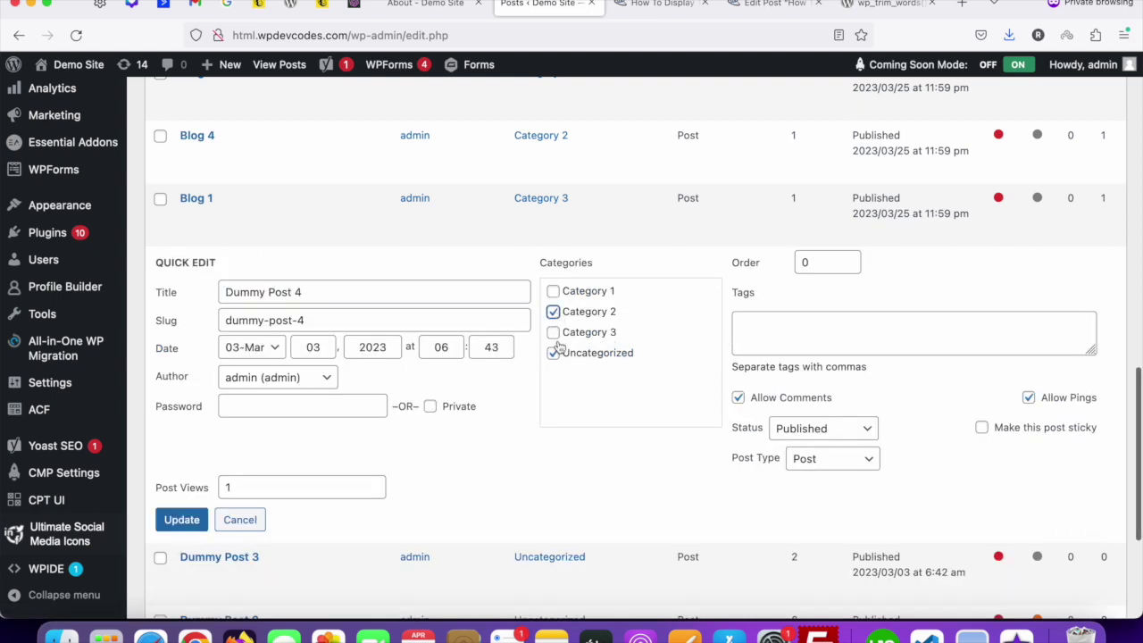
click(552, 353)
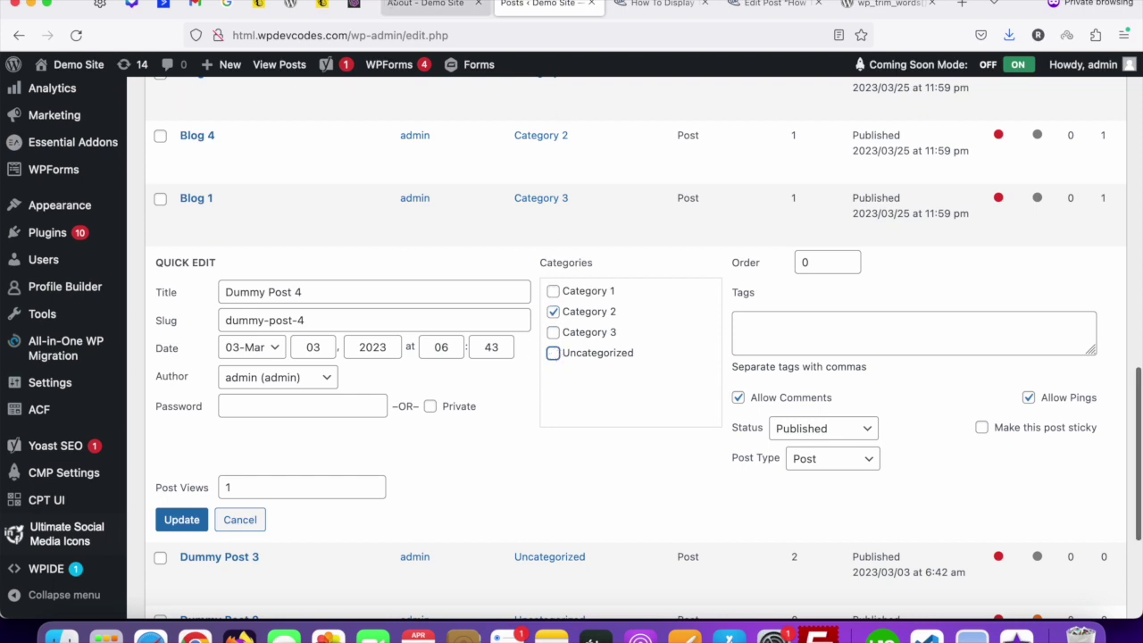
- Put Dummy Post 4 in Category 1 instead of Category 2 and save the update
click(407, 6)
click(538, 5)
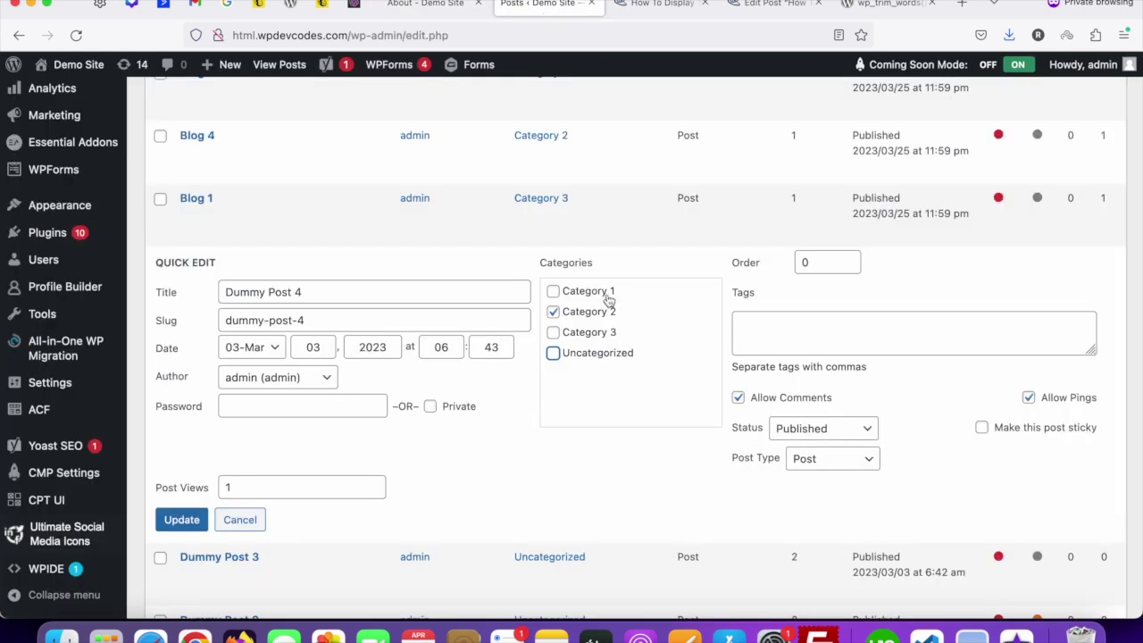
click(553, 291)
click(553, 312)
click(183, 522)
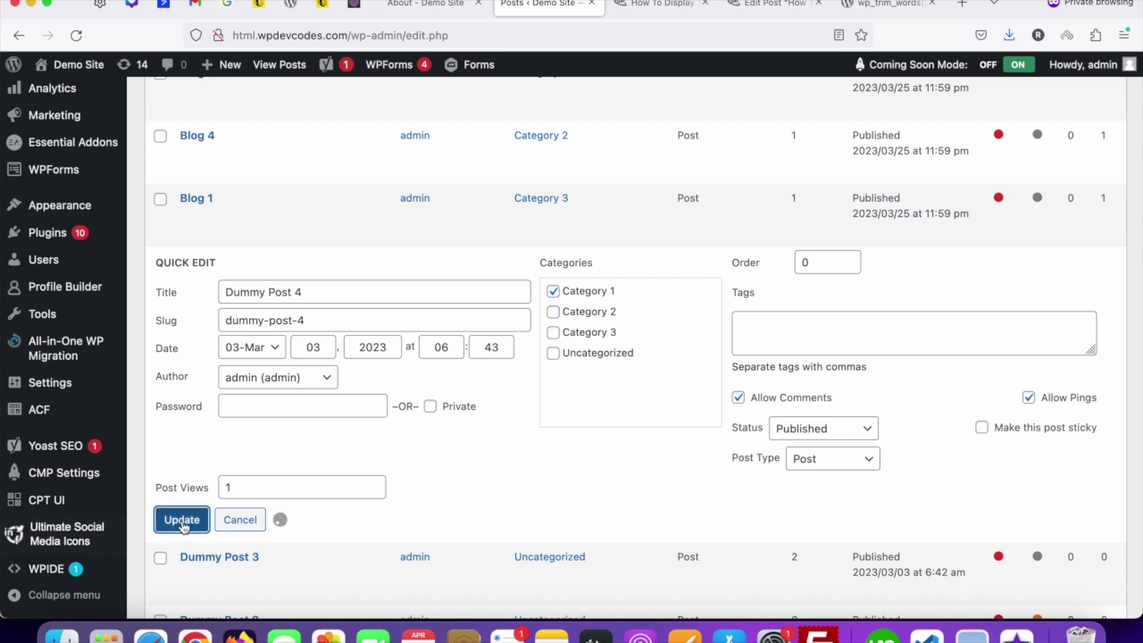
click(419, 6)
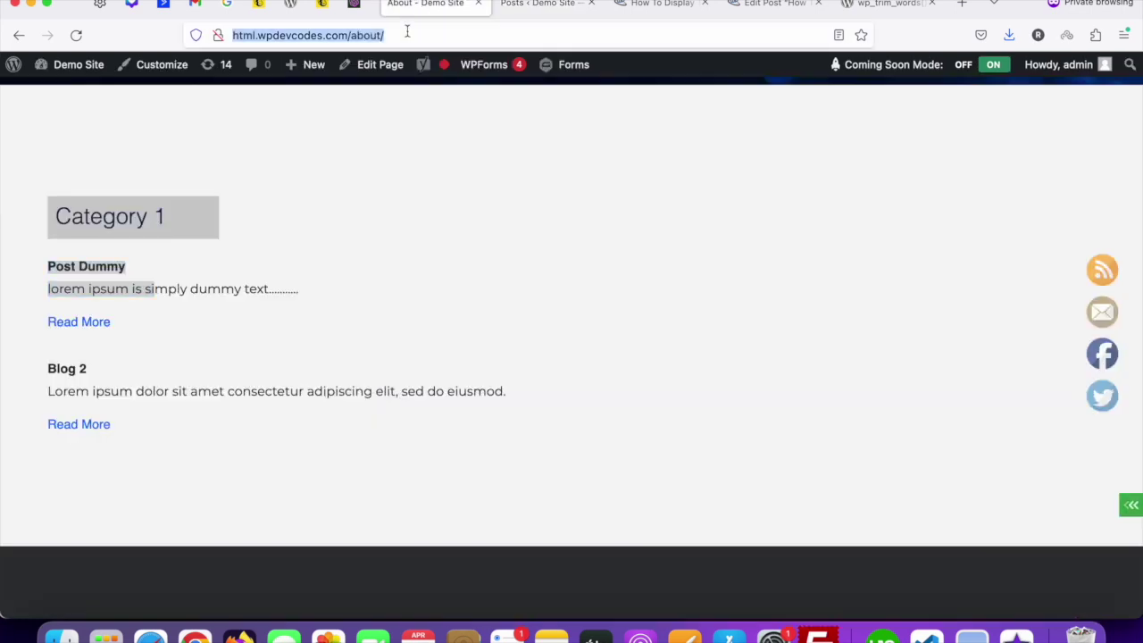
- Reload the About page and check that Dummy Post 4 is listed alongside Post Dummy and Blog 2
right_click(411, 6)
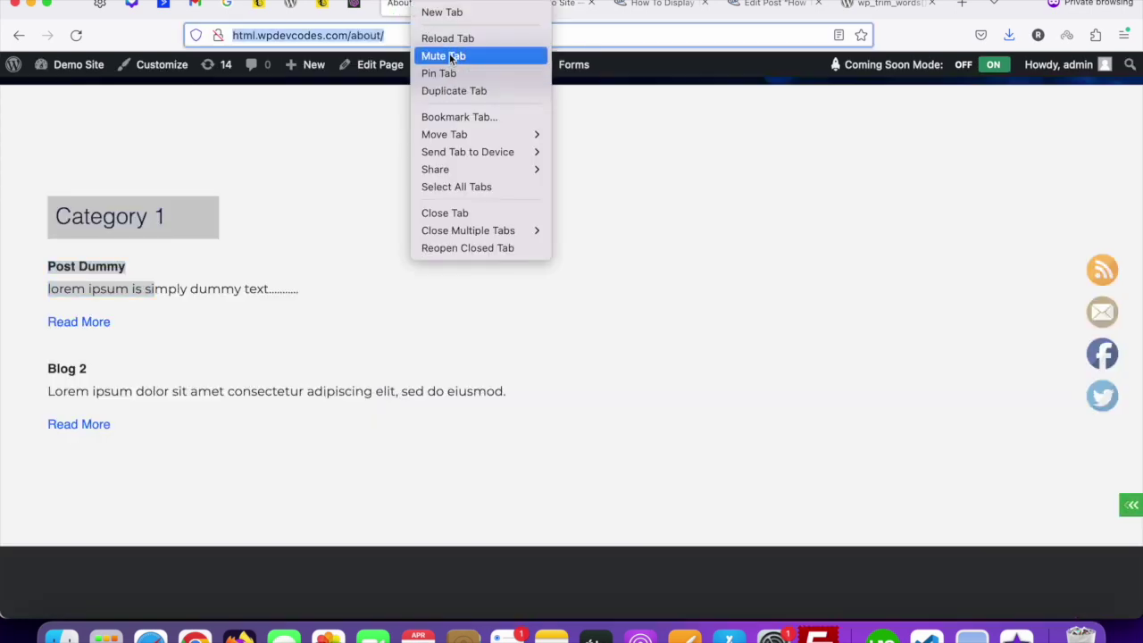
click(450, 39)
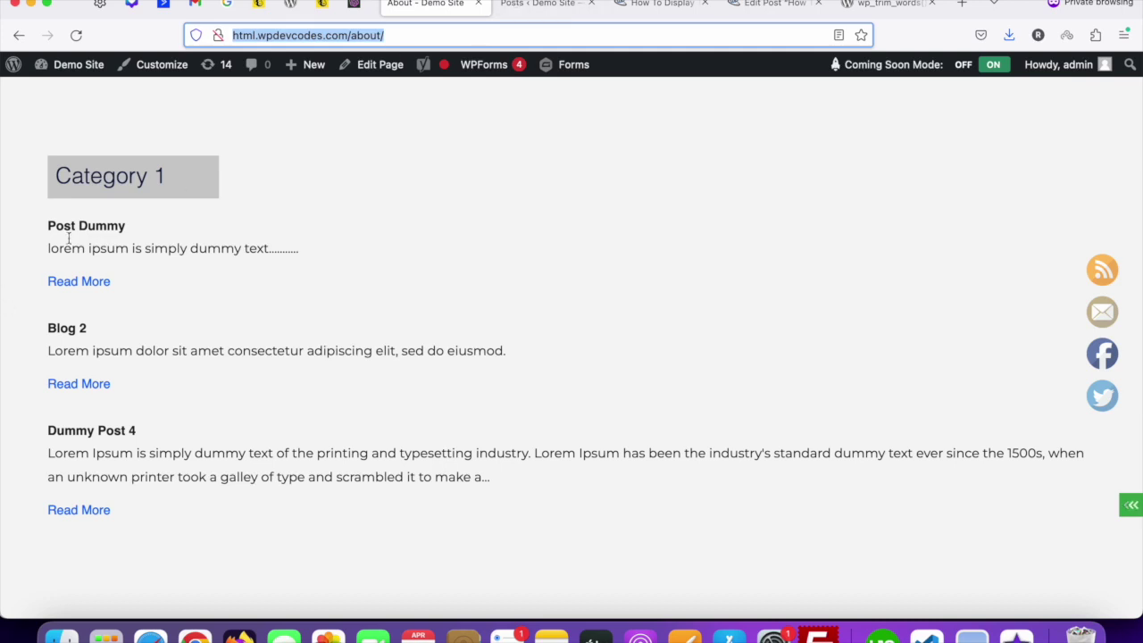
drag(49, 225, 514, 487)
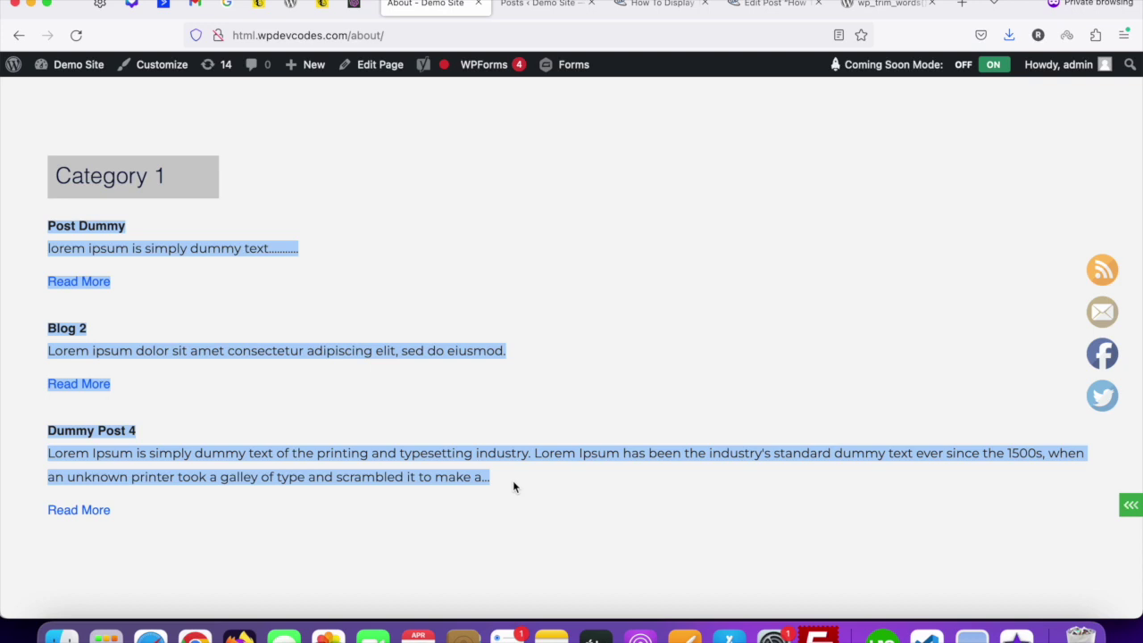
click(456, 328)
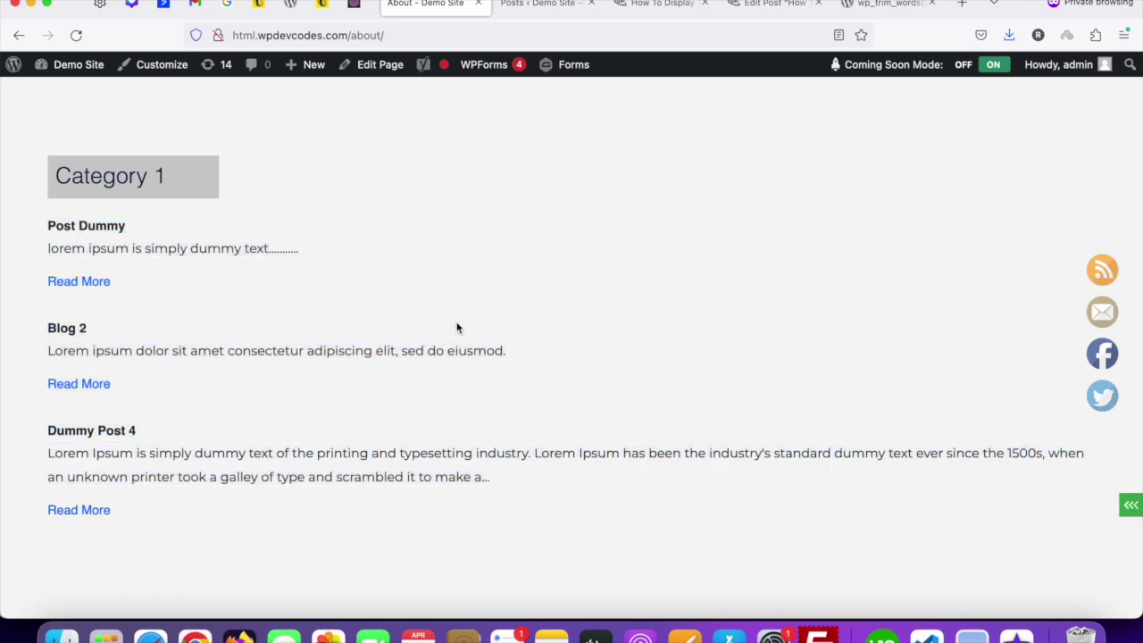